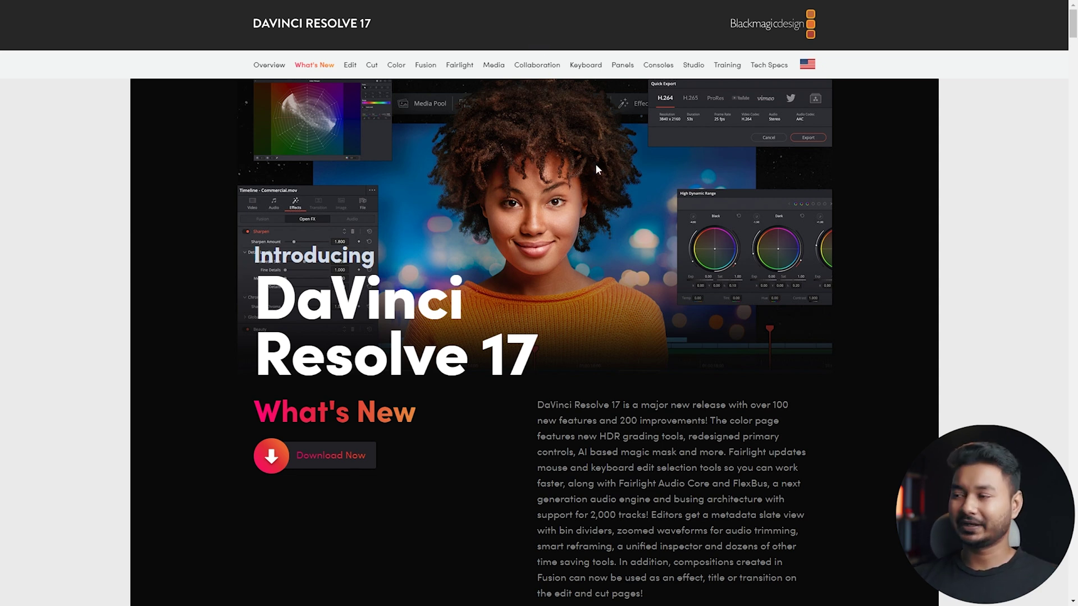
Step: Compare the prices of DaVinci Resolve 17 and DaVinci Resolve Studio 17 in the web page's Software section
{"action": "left_click_drag", "start_coordinate": [1073, 24], "coordinate": [1076, 478]}
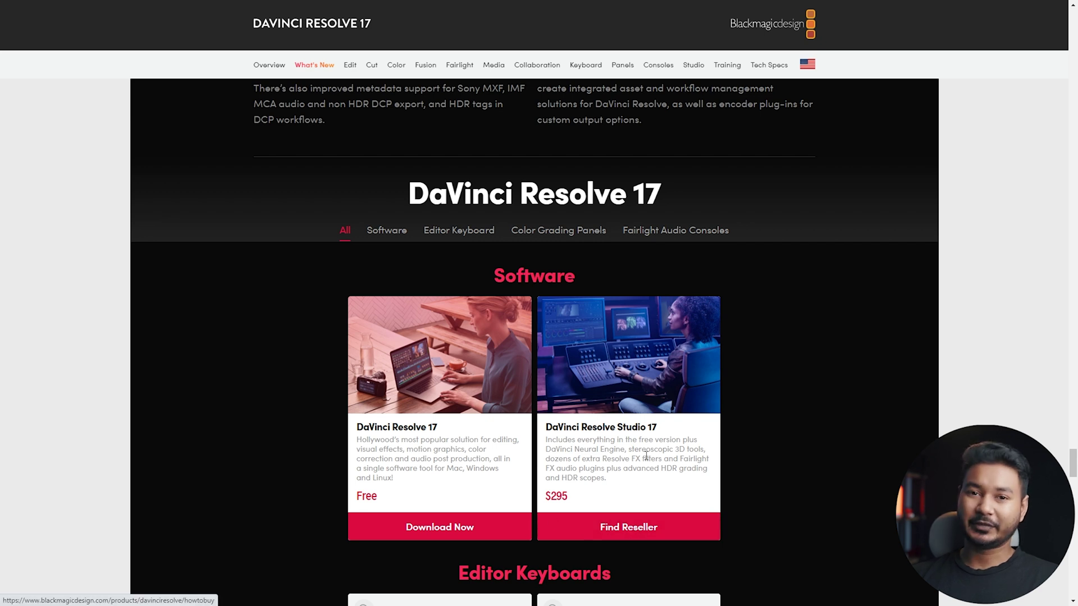
{"action": "left_click_drag", "start_coordinate": [575, 500], "coordinate": [545, 497]}
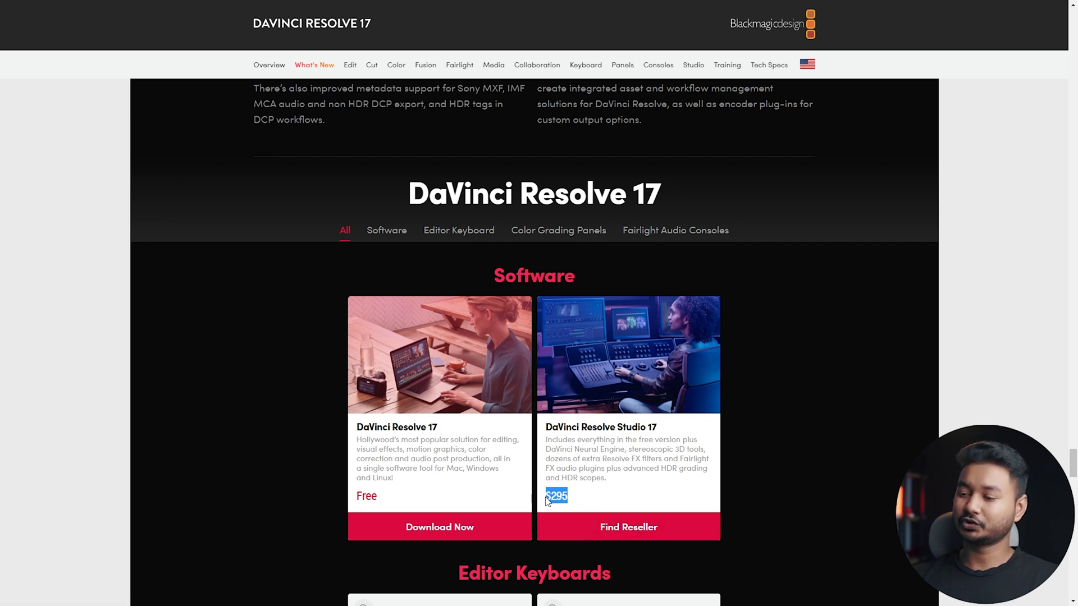
{"action": "left_click_drag", "start_coordinate": [411, 498], "coordinate": [355, 500]}
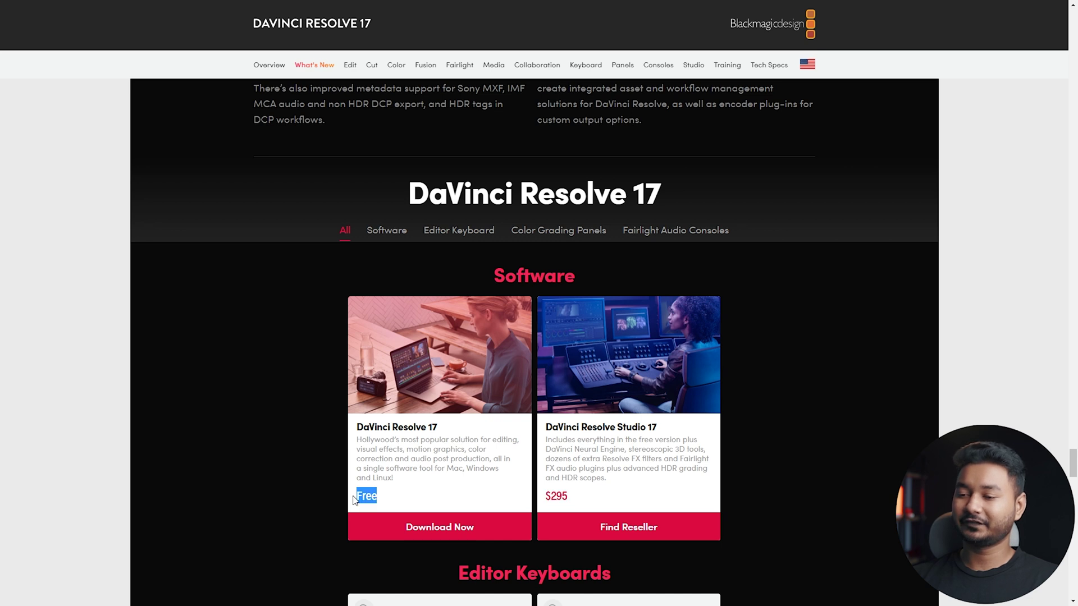
Step: Open the download options for the free DaVinci Resolve 17, review the versions offered, and close the dialog
{"action": "left_click", "coordinate": [460, 525]}
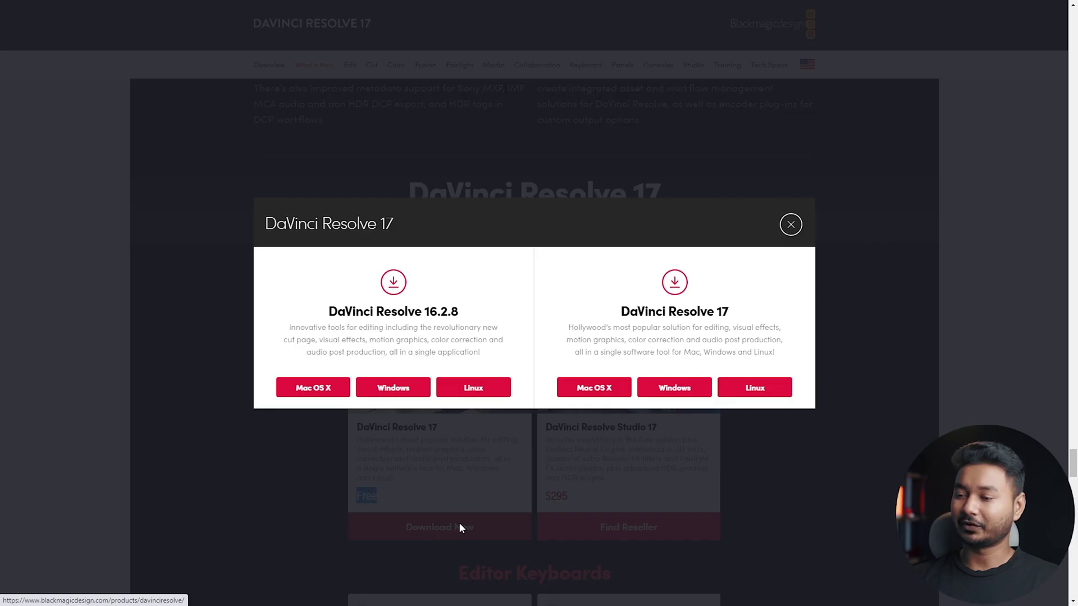
{"action": "left_click_drag", "start_coordinate": [428, 317], "coordinate": [355, 316]}
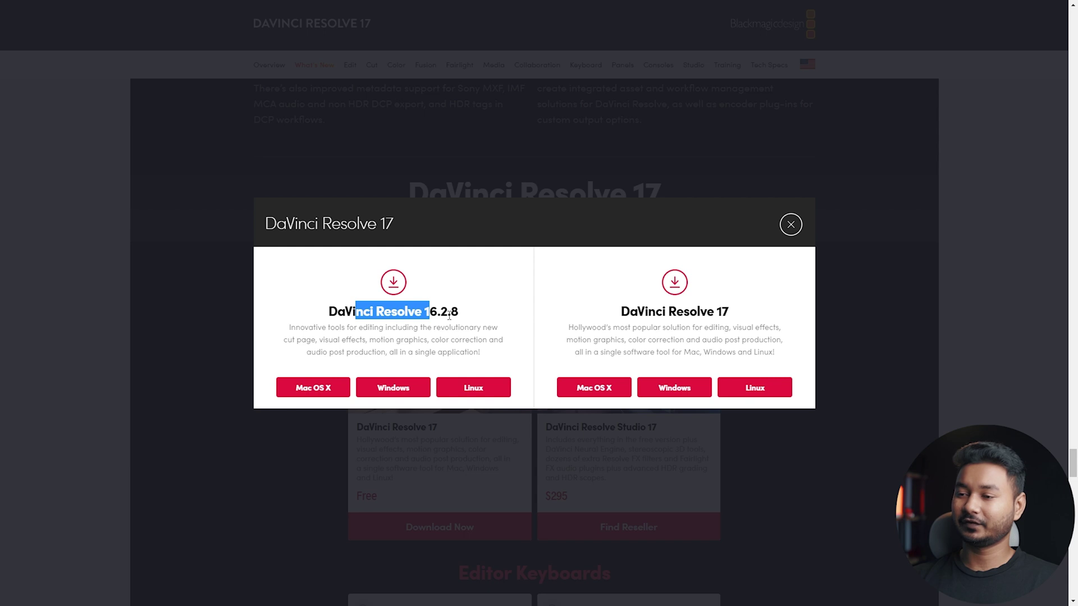
{"action": "left_click_drag", "start_coordinate": [447, 313], "coordinate": [457, 312]}
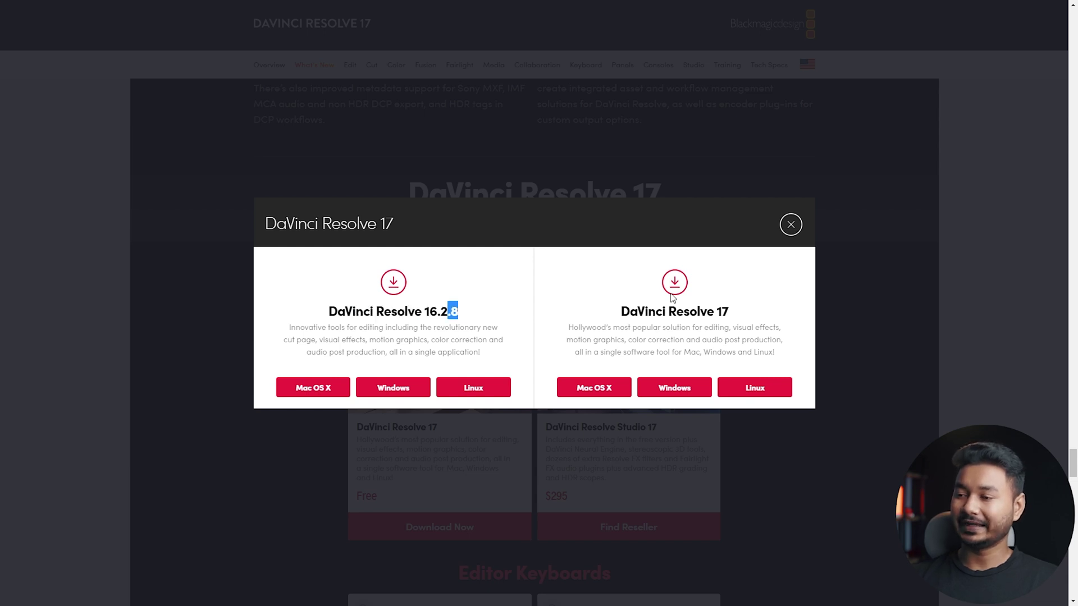
{"action": "left_click_drag", "start_coordinate": [671, 313], "coordinate": [735, 310]}
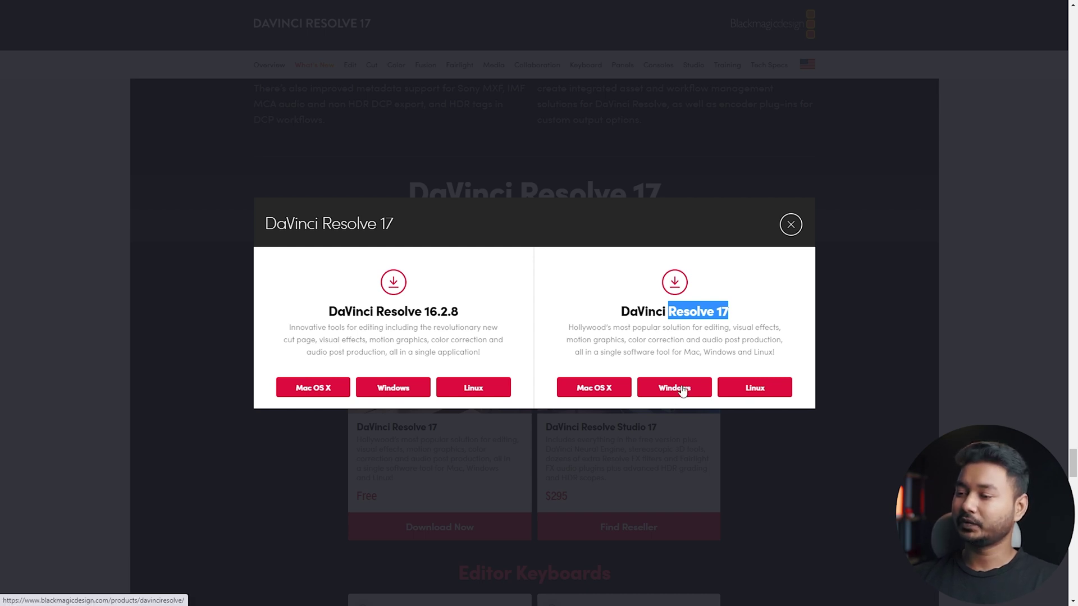
{"action": "left_click", "coordinate": [693, 462]}
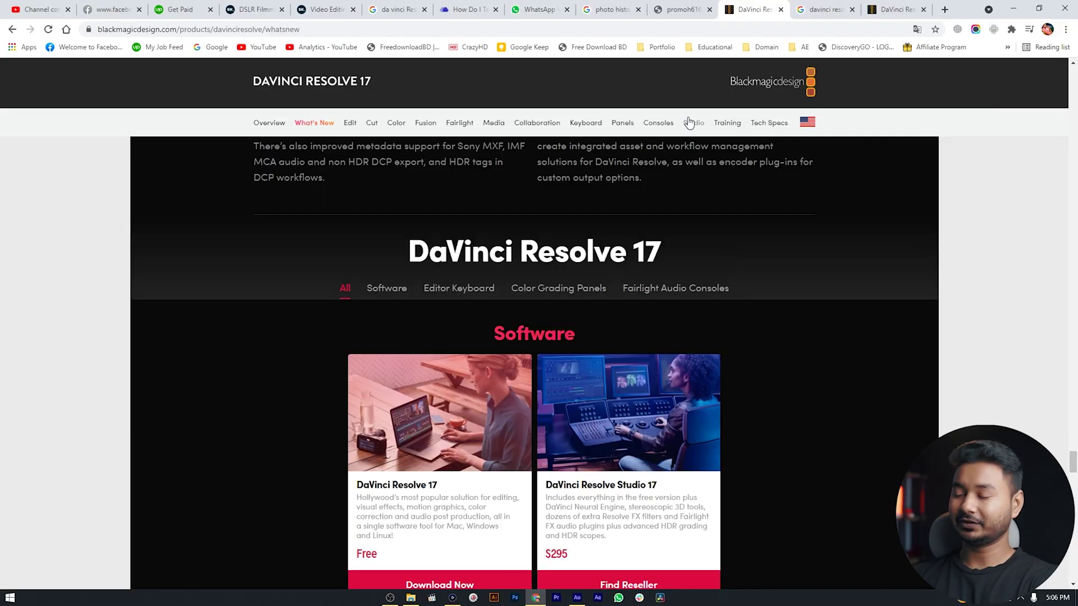
Step: Switch to the DaVinci Resolve system requirements search results and examine the minimum and recommended CPU
{"action": "left_click", "coordinate": [808, 9]}
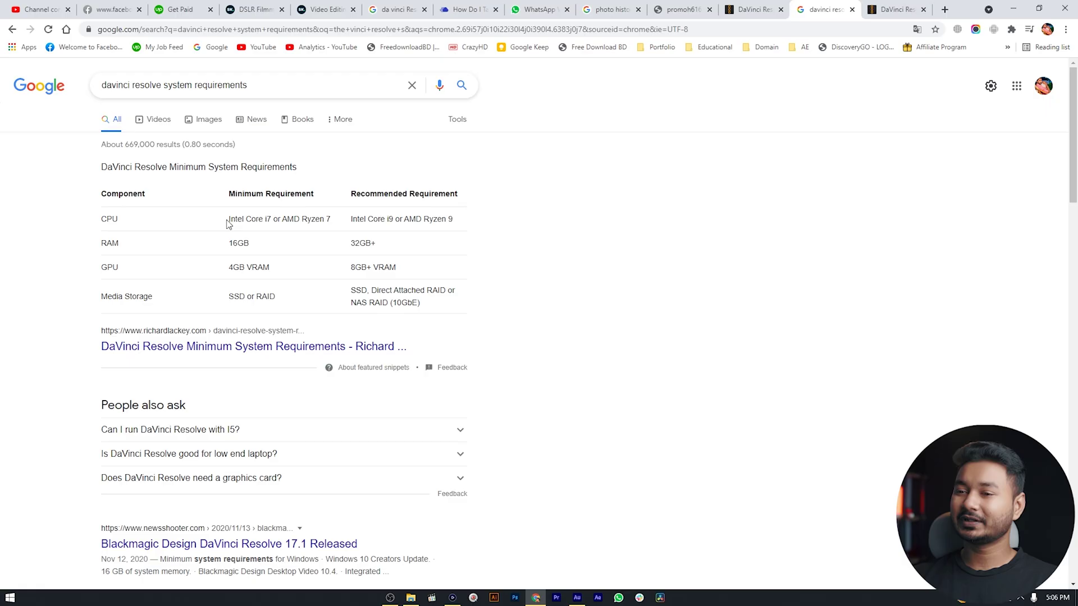
{"action": "left_click_drag", "start_coordinate": [228, 224], "coordinate": [287, 216]}
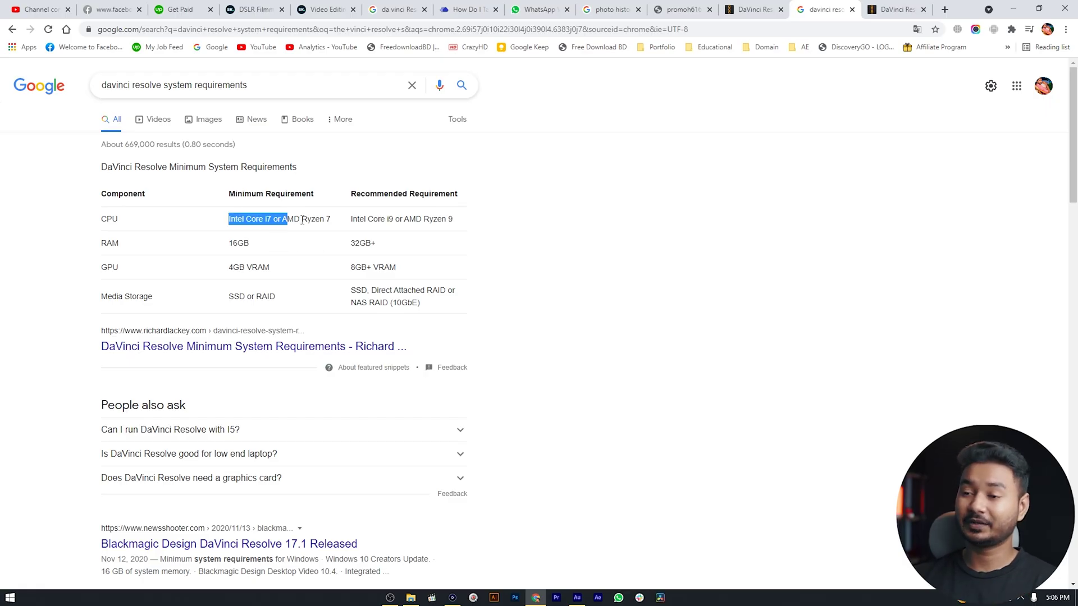
{"action": "left_click", "coordinate": [313, 219]}
{"action": "left_click_drag", "start_coordinate": [307, 219], "coordinate": [344, 222]}
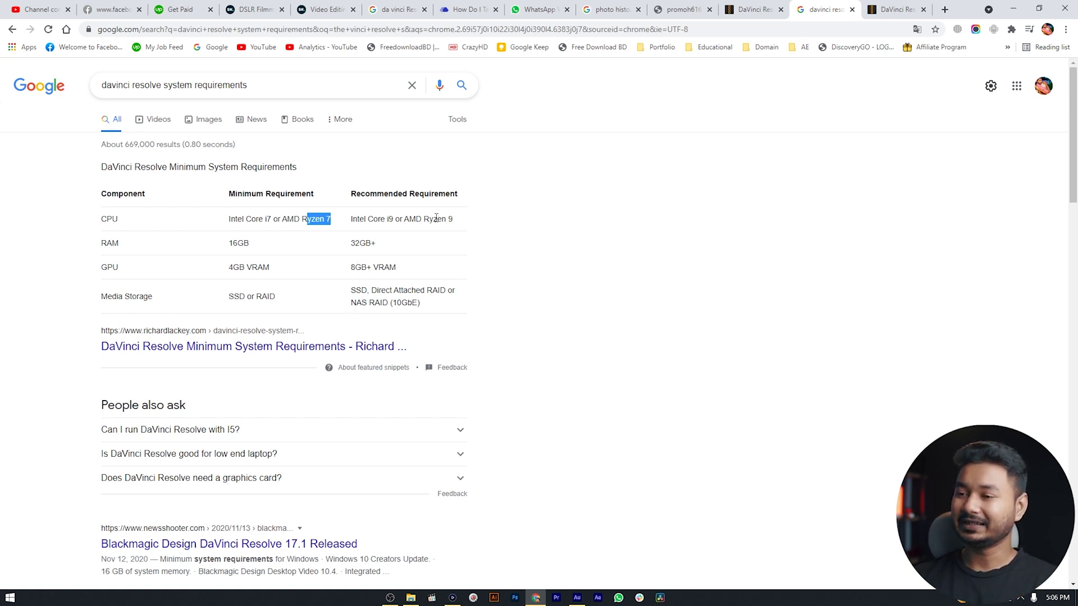
{"action": "left_click_drag", "start_coordinate": [450, 220], "coordinate": [461, 224]}
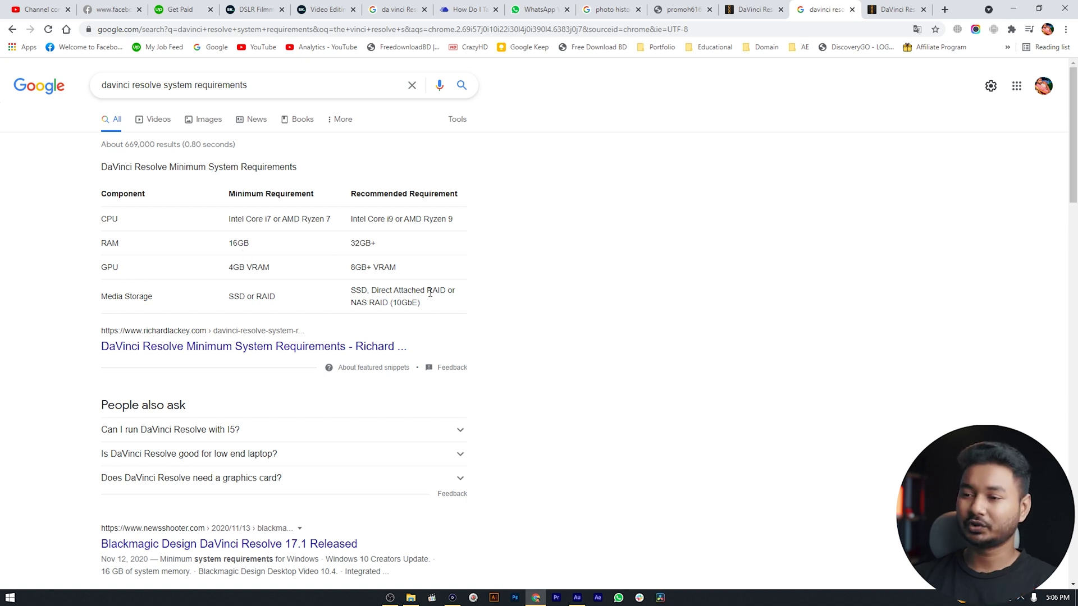
Step: Examine the RAM, GPU and media storage rows of the DaVinci Resolve system requirements table
{"action": "left_click_drag", "start_coordinate": [380, 245], "coordinate": [355, 248]}
{"action": "left_click", "coordinate": [233, 269]}
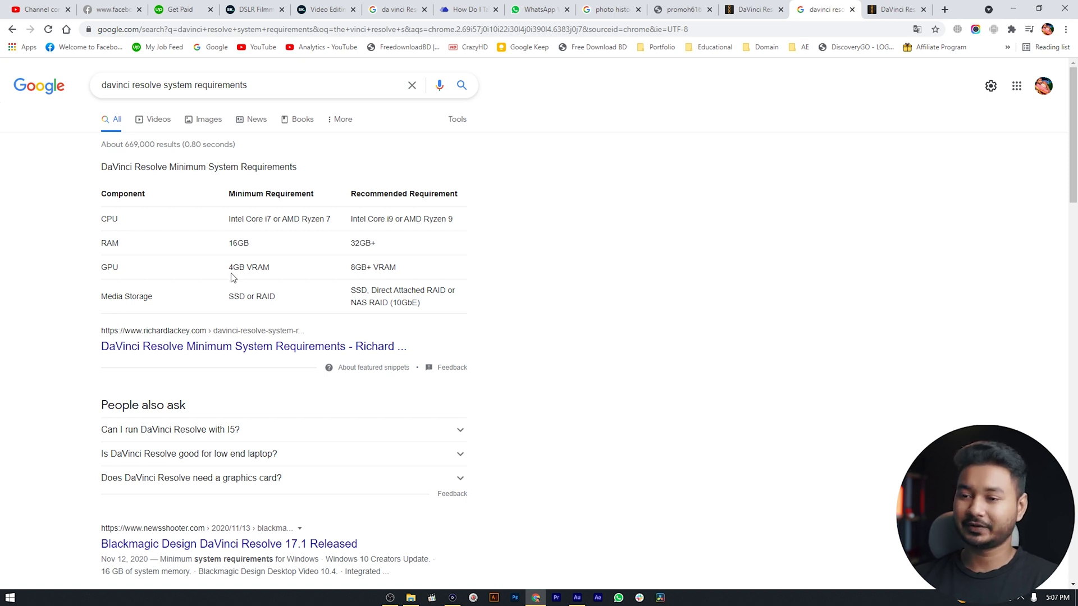
{"action": "left_click_drag", "start_coordinate": [226, 268], "coordinate": [263, 267]}
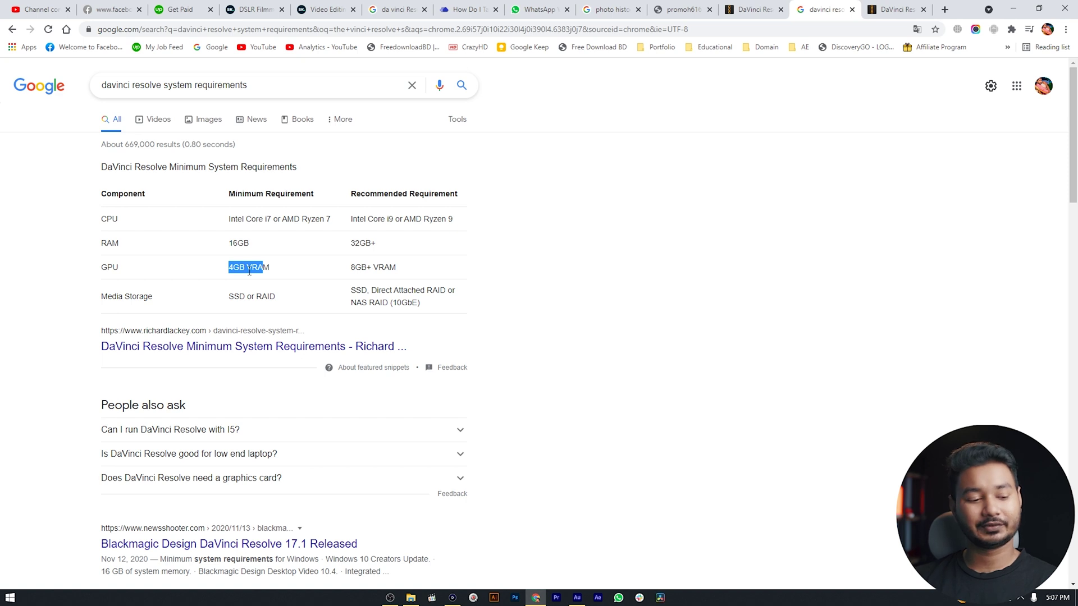
{"action": "left_click_drag", "start_coordinate": [265, 273], "coordinate": [219, 276]}
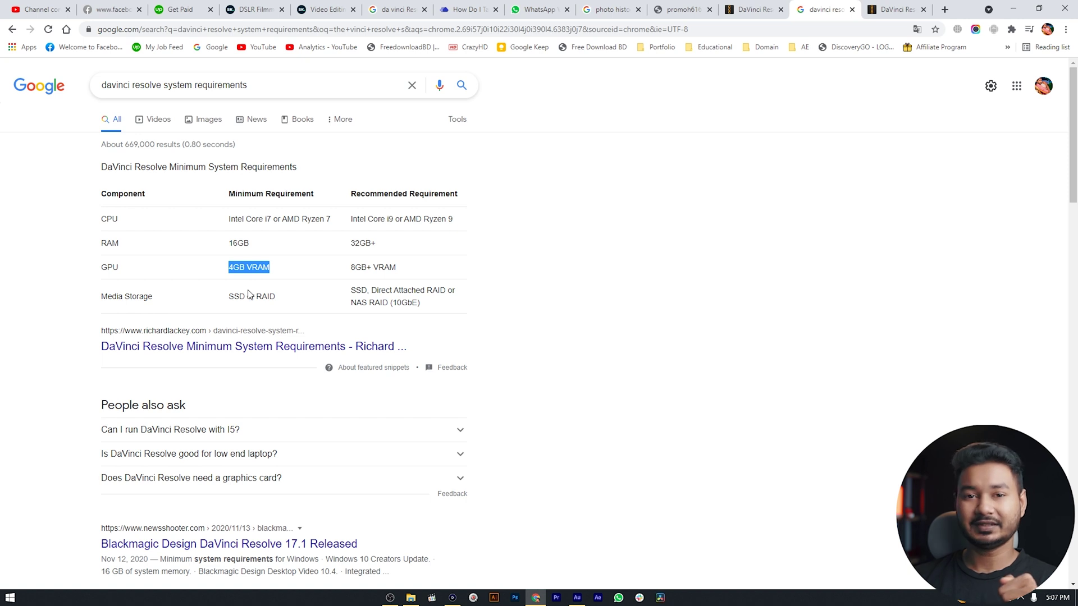
{"action": "left_click_drag", "start_coordinate": [392, 272], "coordinate": [321, 272]}
{"action": "left_click", "coordinate": [401, 273]}
{"action": "left_click_drag", "start_coordinate": [392, 273], "coordinate": [312, 276]}
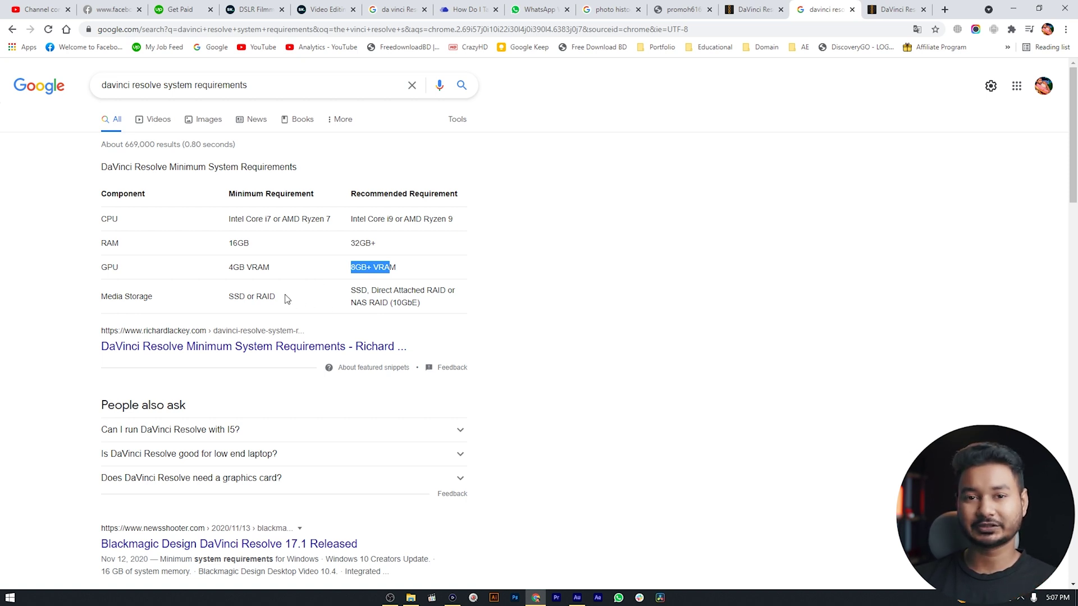
{"action": "left_click_drag", "start_coordinate": [483, 303], "coordinate": [182, 210]}
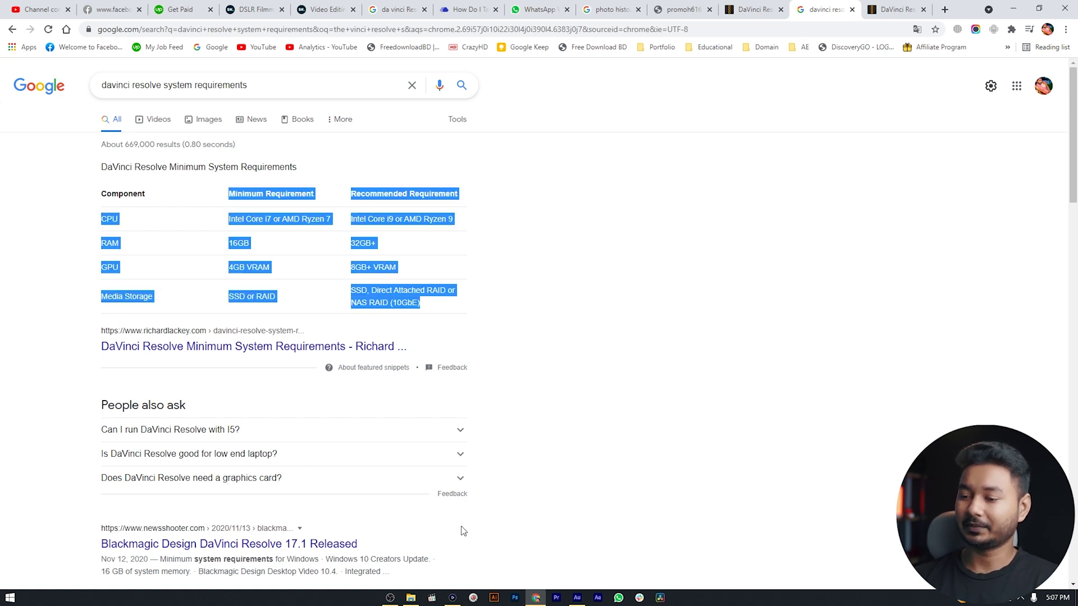
Step: Switch to File Explorer and run DaVinci_Resolve_17.3_Windows.exe from the extracted DaVinci_Resolve_17.3_Windows folder
{"action": "left_click", "coordinate": [411, 598]}
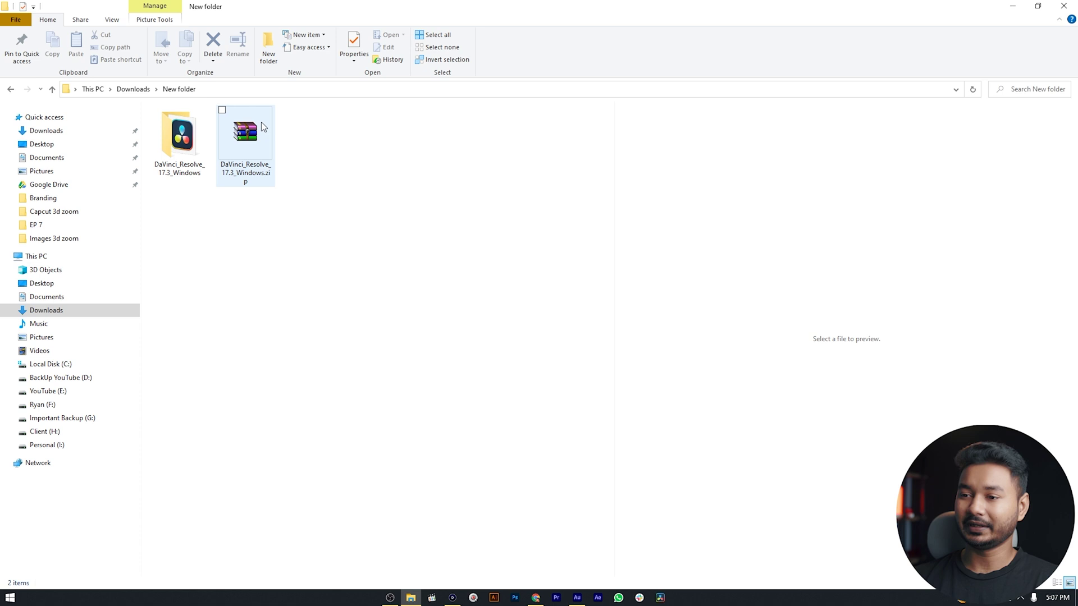
{"action": "left_click", "coordinate": [261, 124]}
{"action": "right_click", "coordinate": [226, 141]}
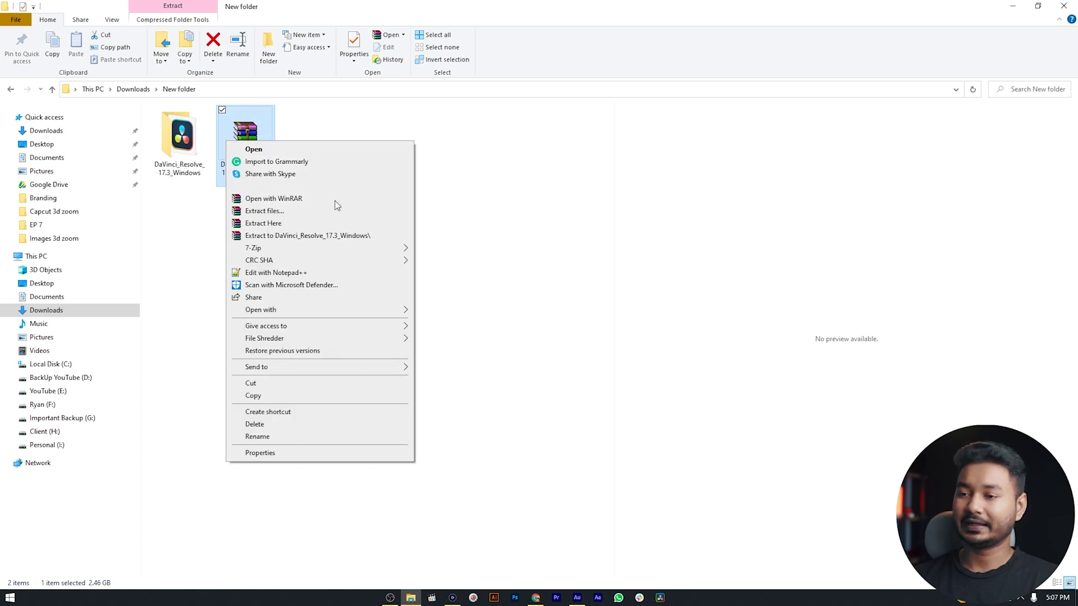
{"action": "left_click", "coordinate": [200, 132]}
{"action": "double_click", "coordinate": [200, 132]}
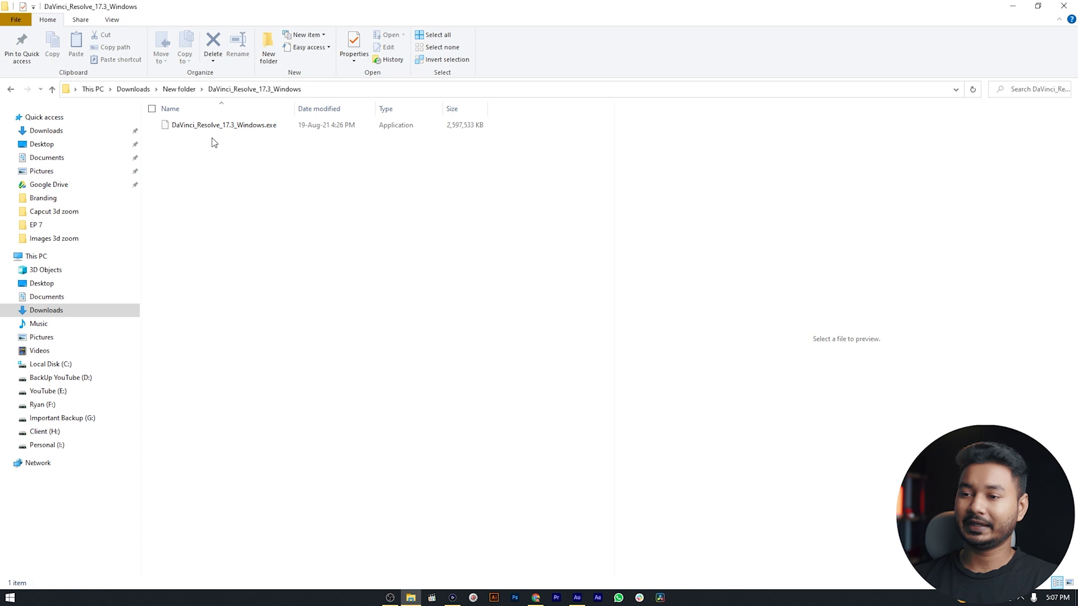
{"action": "double_click", "coordinate": [245, 126]}
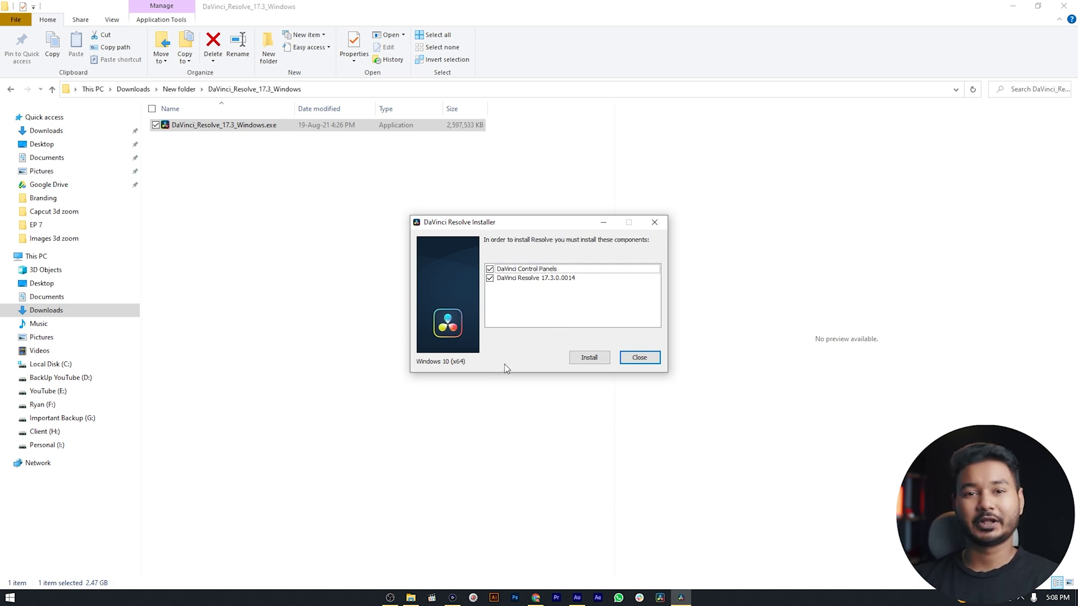
Step: Start installing the DaVinci Resolve components, accept the license agreement, and keep the default destination folder under Blackmagic Design
{"action": "left_click", "coordinate": [579, 356]}
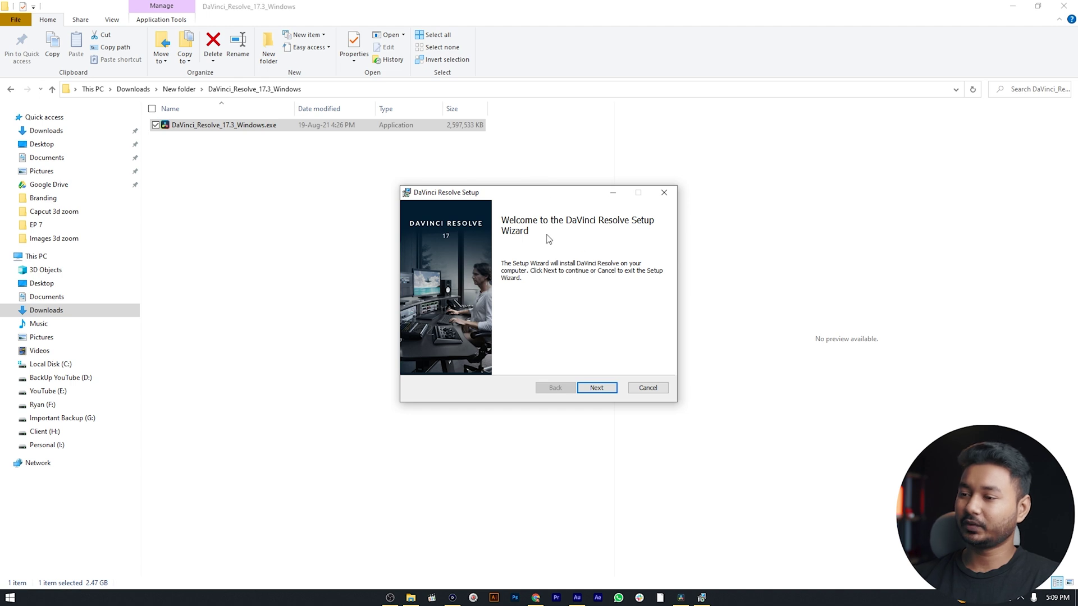
{"action": "left_click", "coordinate": [599, 387]}
{"action": "left_click", "coordinate": [420, 363]}
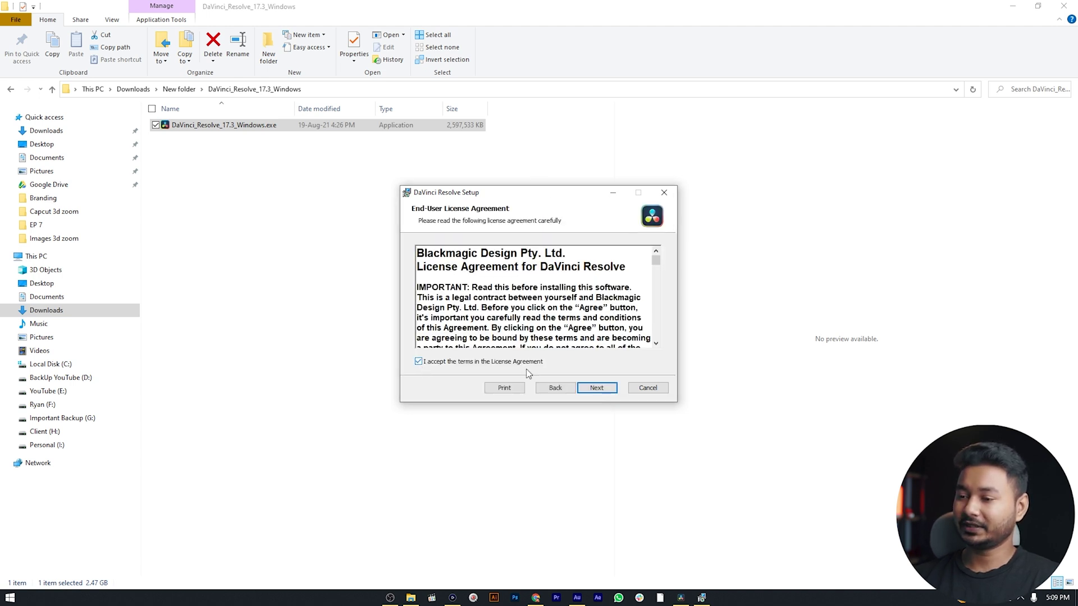
{"action": "left_click", "coordinate": [607, 389]}
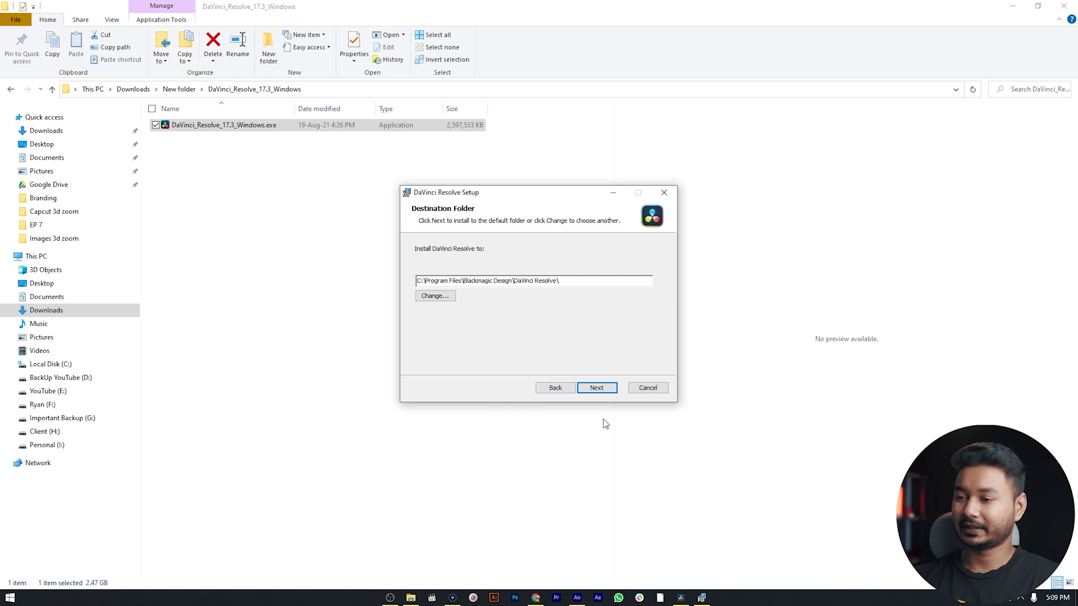
{"action": "left_click", "coordinate": [603, 392]}
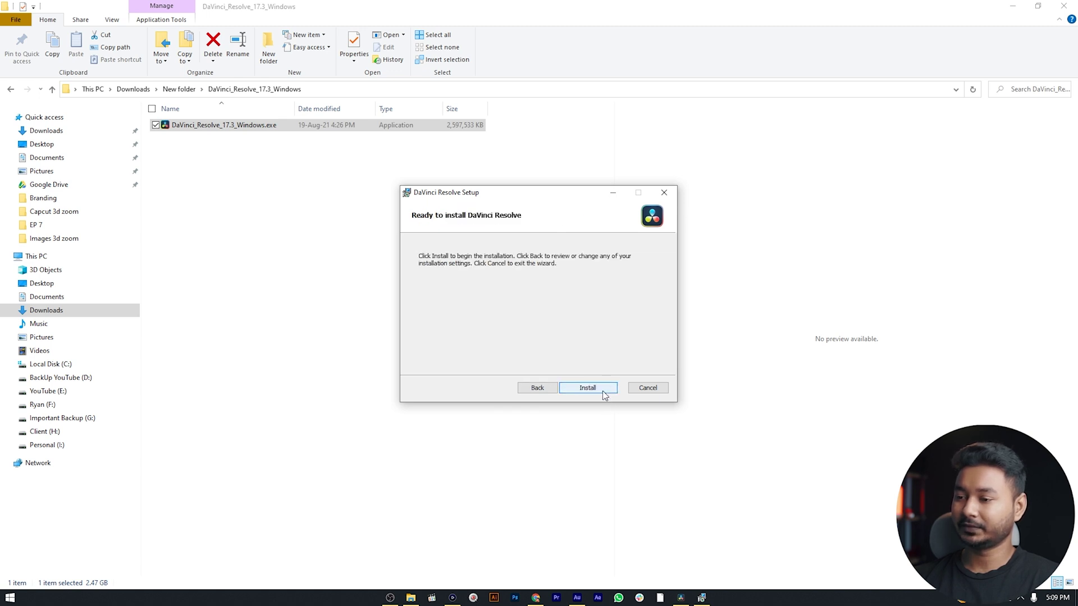
Step: Run the DaVinci Resolve installation and finish the setup wizard without showing the ReadMe
{"action": "left_click", "coordinate": [602, 391]}
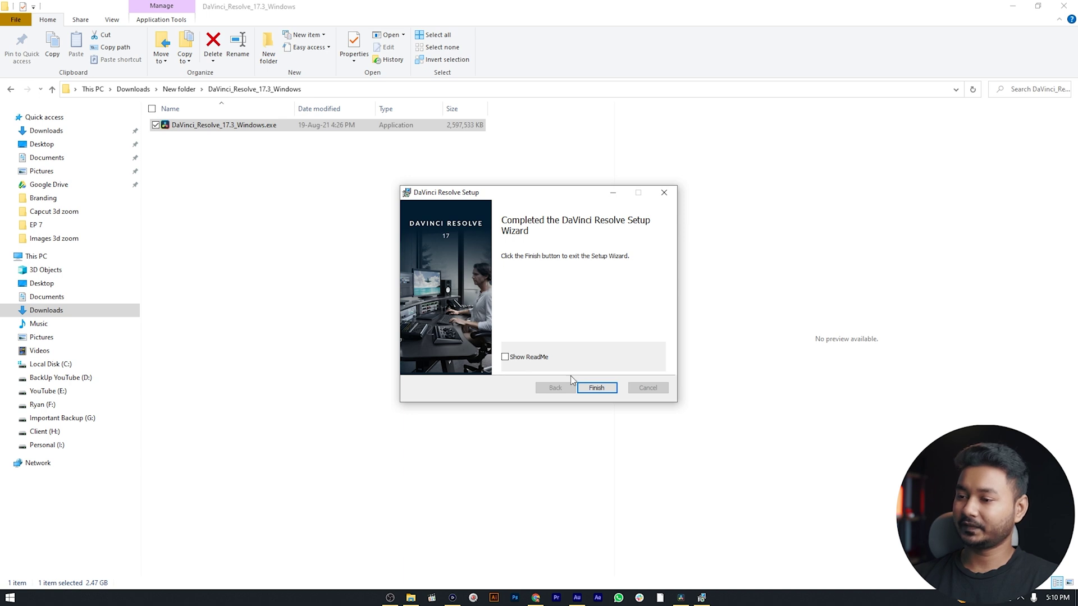
{"action": "left_click", "coordinate": [605, 392]}
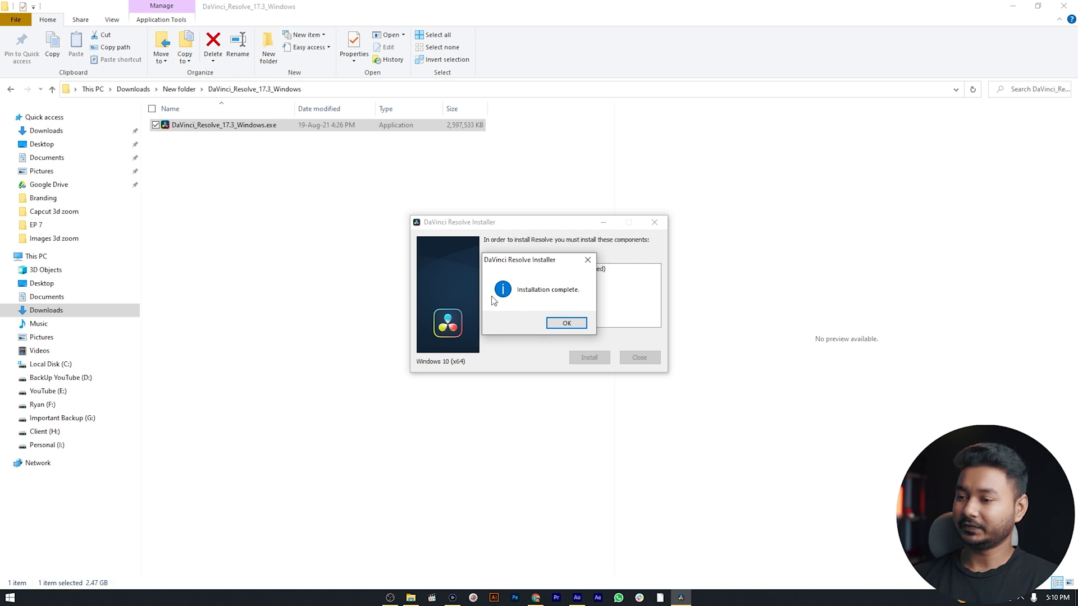
{"action": "left_click", "coordinate": [567, 326]}
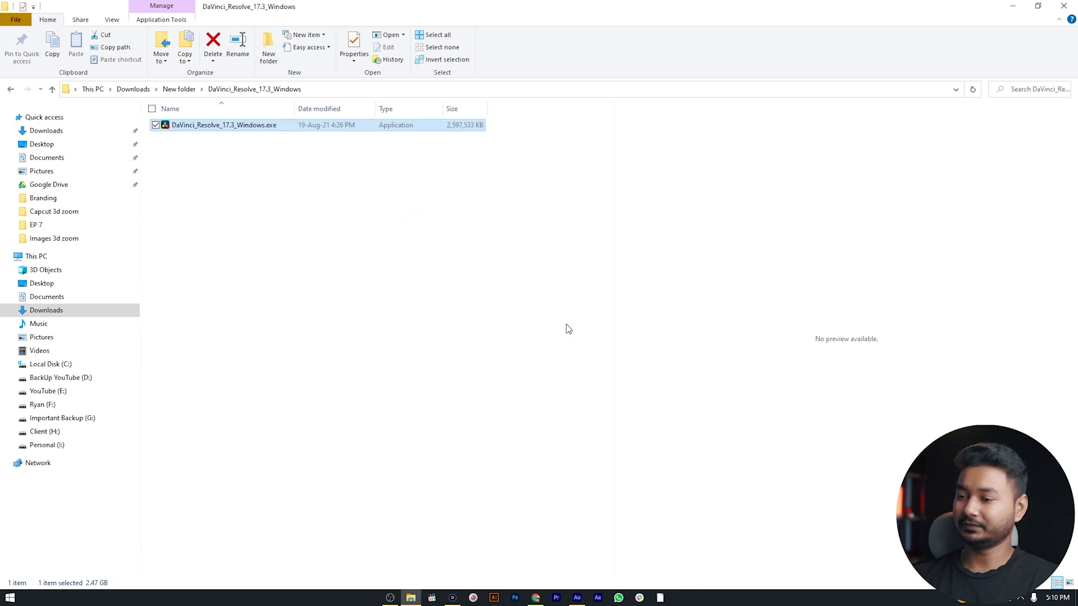
Step: Minimize the File Explorer, browser, capture and OBS windows to reveal the desktop
{"action": "left_click", "coordinate": [1013, 6]}
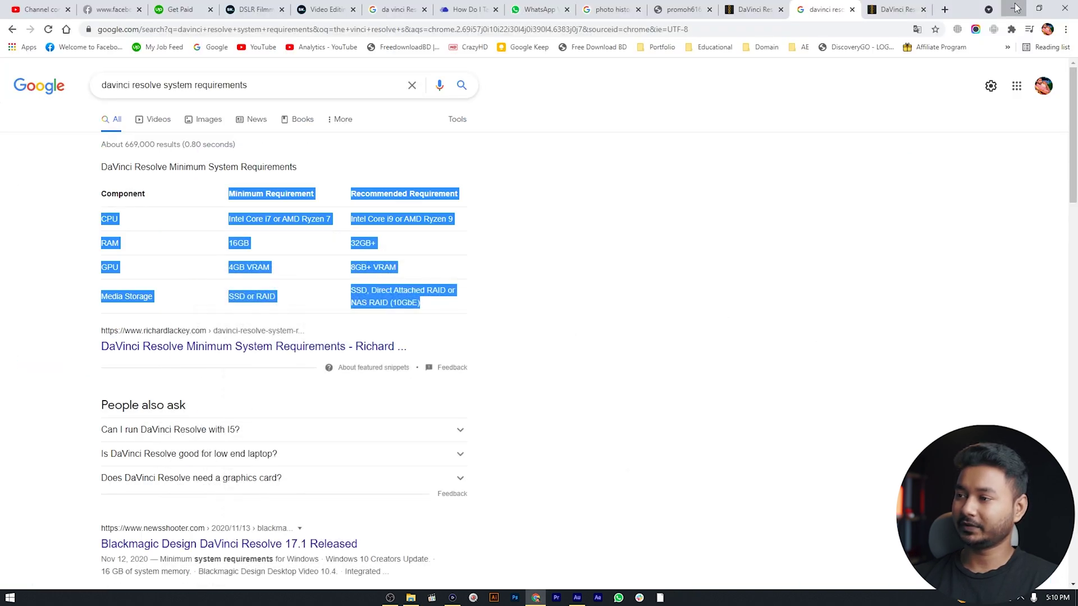
{"action": "left_click", "coordinate": [1015, 7]}
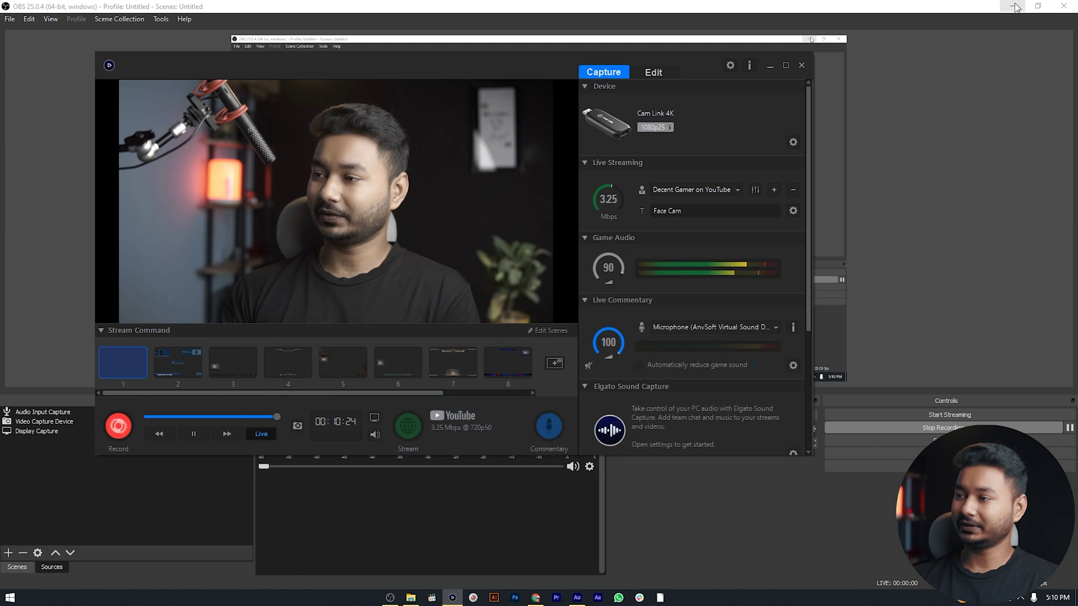
{"action": "left_click", "coordinate": [770, 65]}
{"action": "left_click", "coordinate": [1013, 7]}
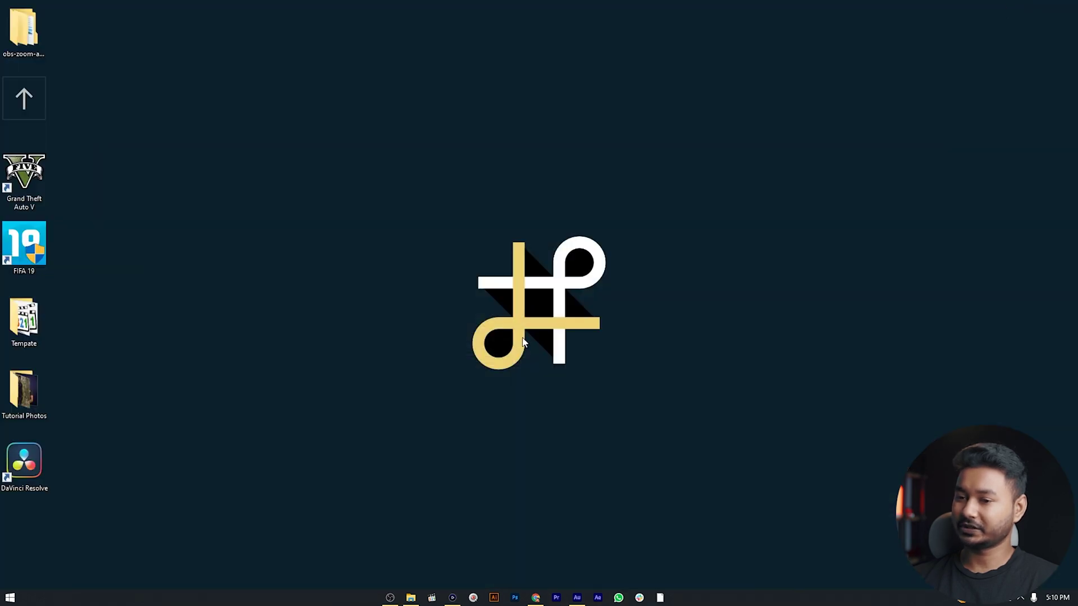
Step: Launch DaVinci Resolve from its desktop shortcut and move the Projects window slightly up and to the left
{"action": "left_click", "coordinate": [26, 479]}
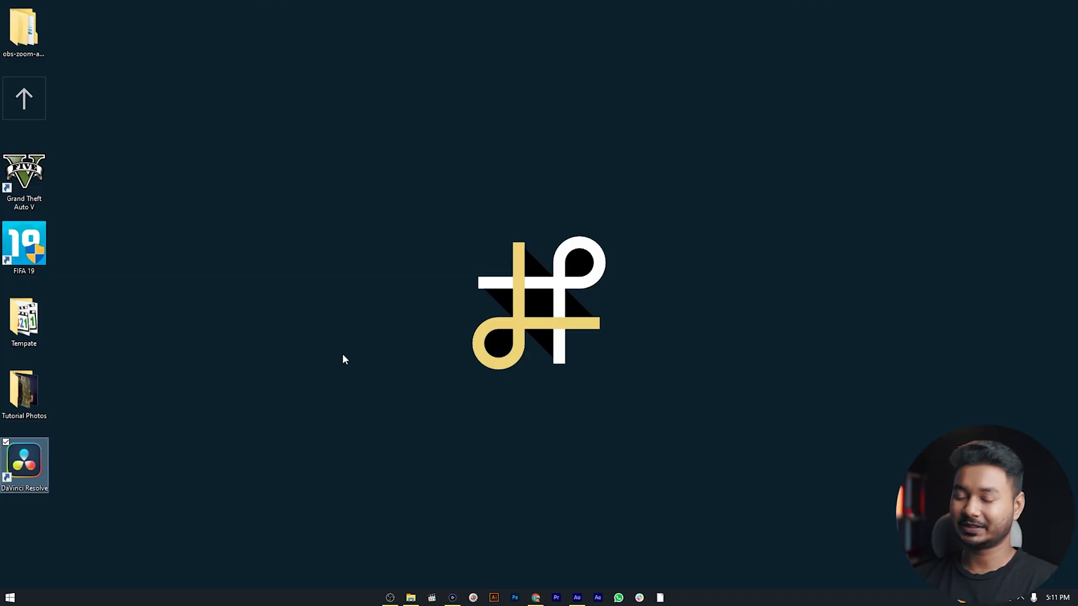
{"action": "right_click", "coordinate": [26, 462]}
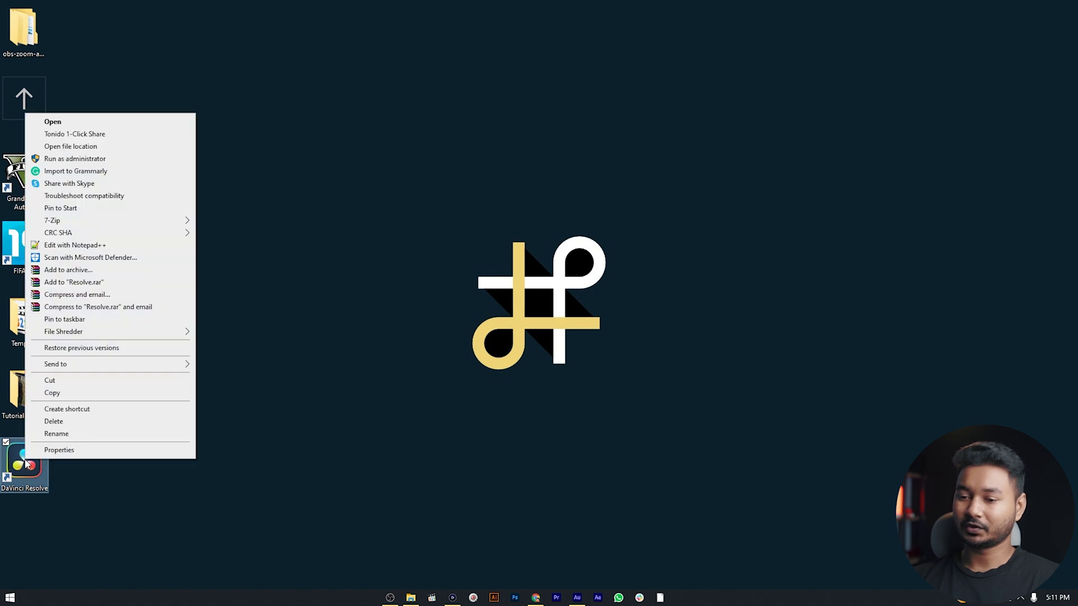
{"action": "left_click", "coordinate": [115, 121]}
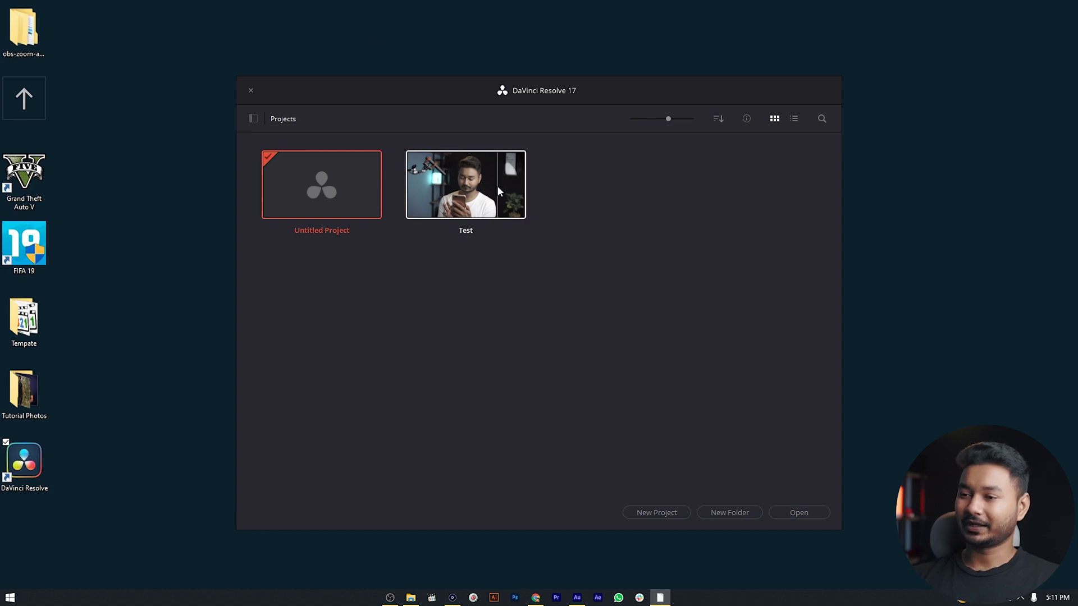
{"action": "left_click_drag", "start_coordinate": [408, 105], "coordinate": [363, 84]}
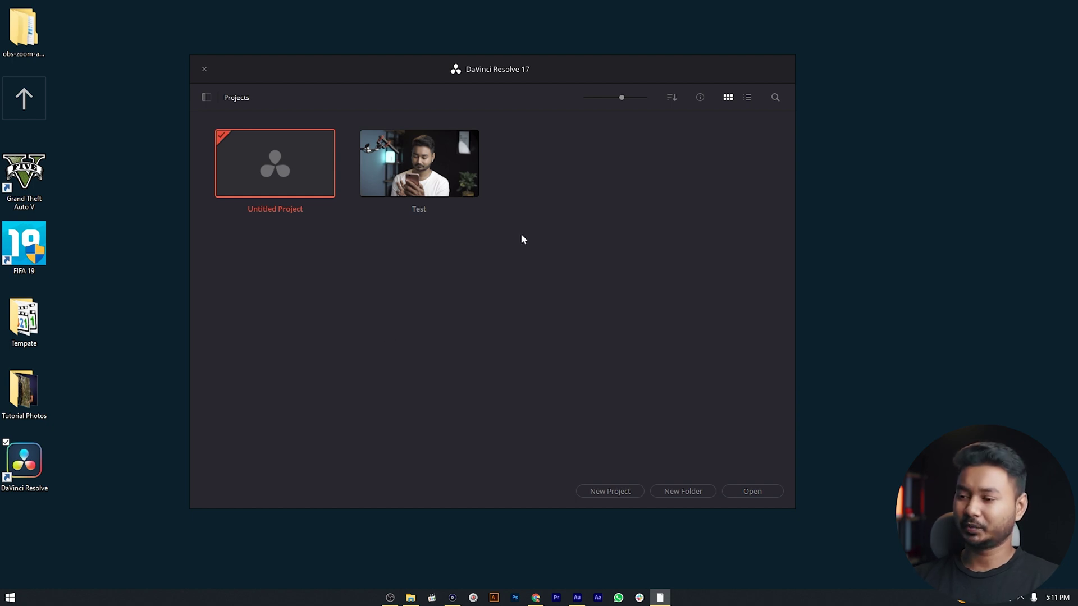
Step: Create a new project named JP STREAM
{"action": "left_click", "coordinate": [630, 491]}
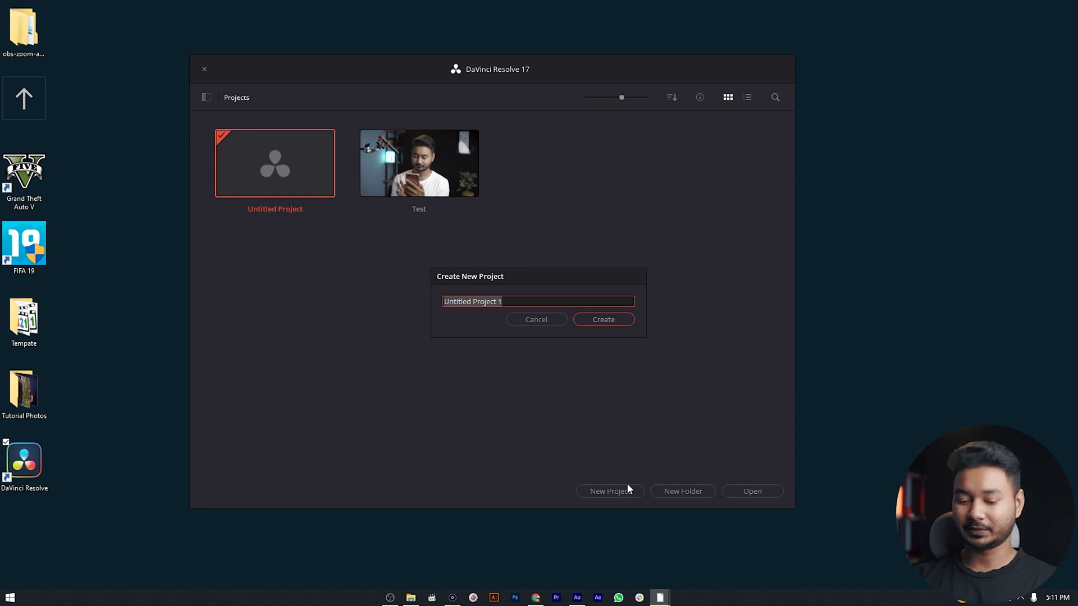
{"action": "key", "text": "BackSpace"}
{"action": "type", "text": "JP STREAM"}
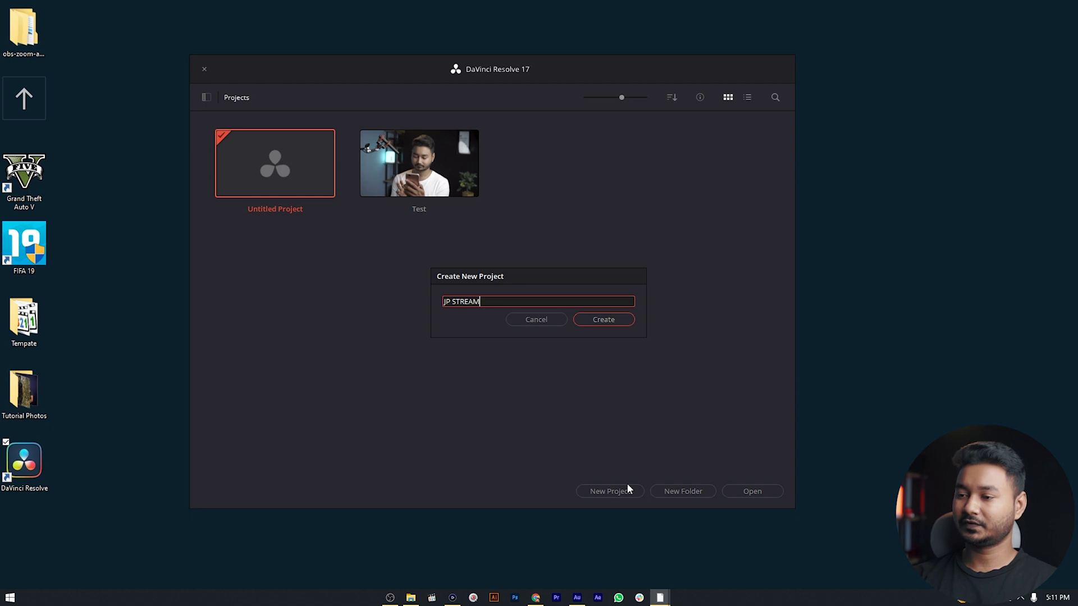
{"action": "left_click", "coordinate": [610, 321]}
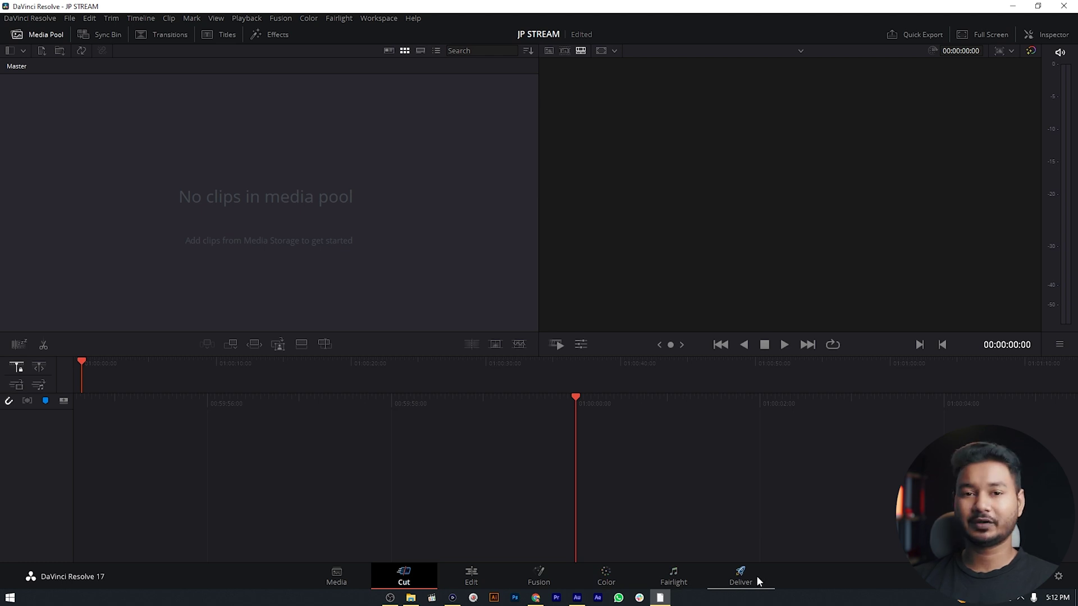
Step: Look through the Media, Edit, Fusion, Color, Fairlight and Deliver pages of the empty project
{"action": "left_click", "coordinate": [336, 578]}
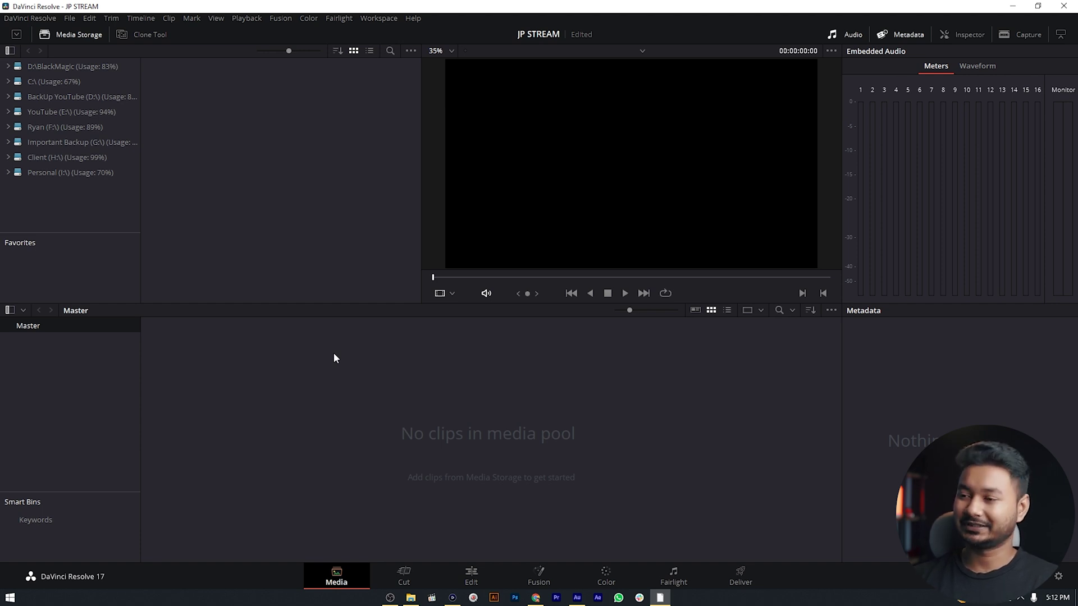
{"action": "left_click", "coordinate": [466, 574]}
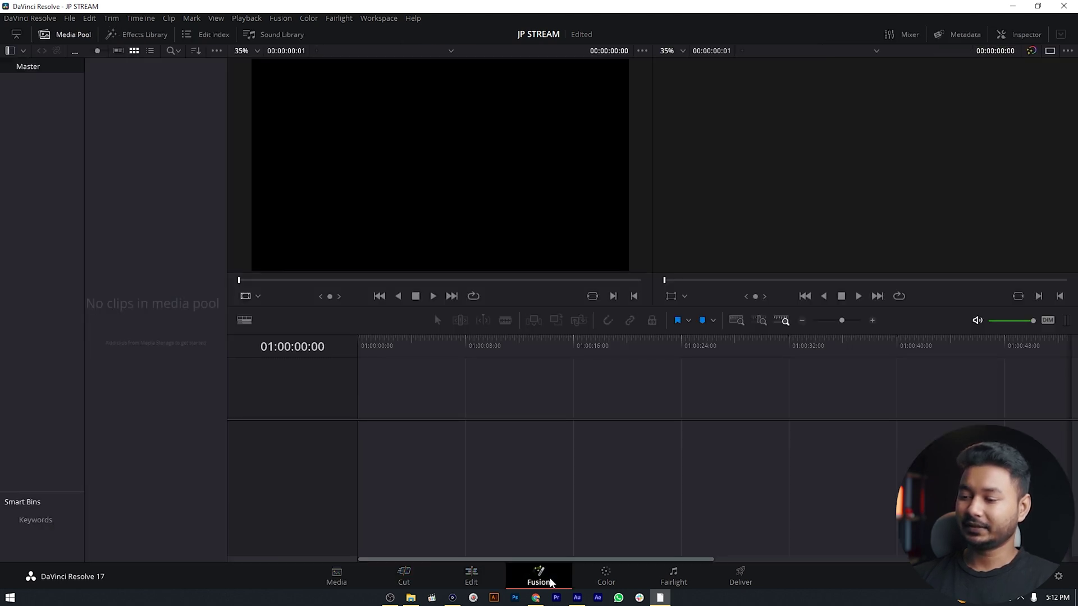
{"action": "left_click", "coordinate": [556, 578]}
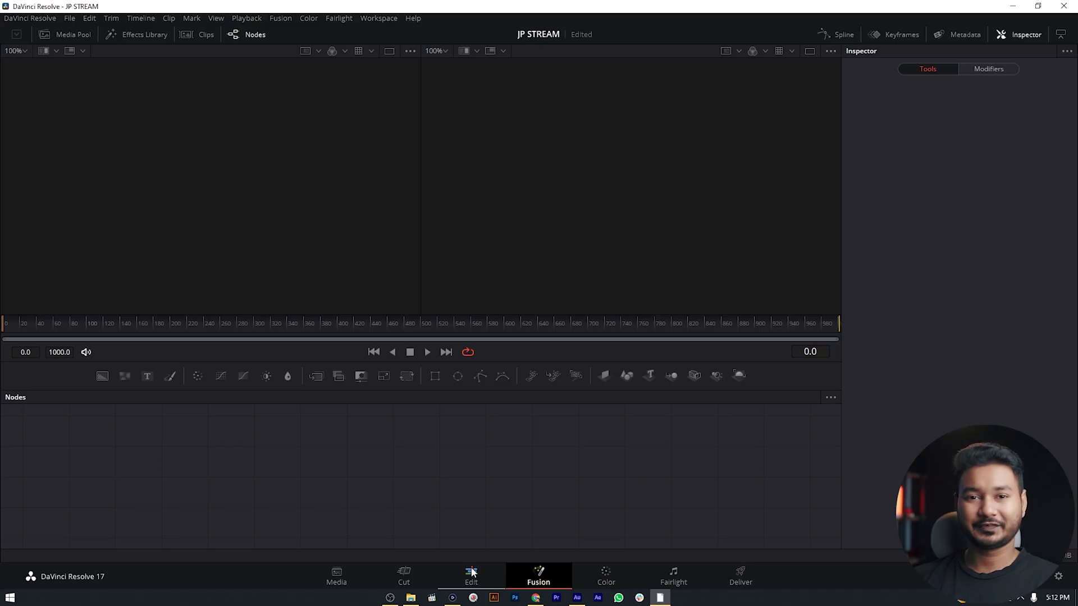
{"action": "left_click", "coordinate": [604, 576]}
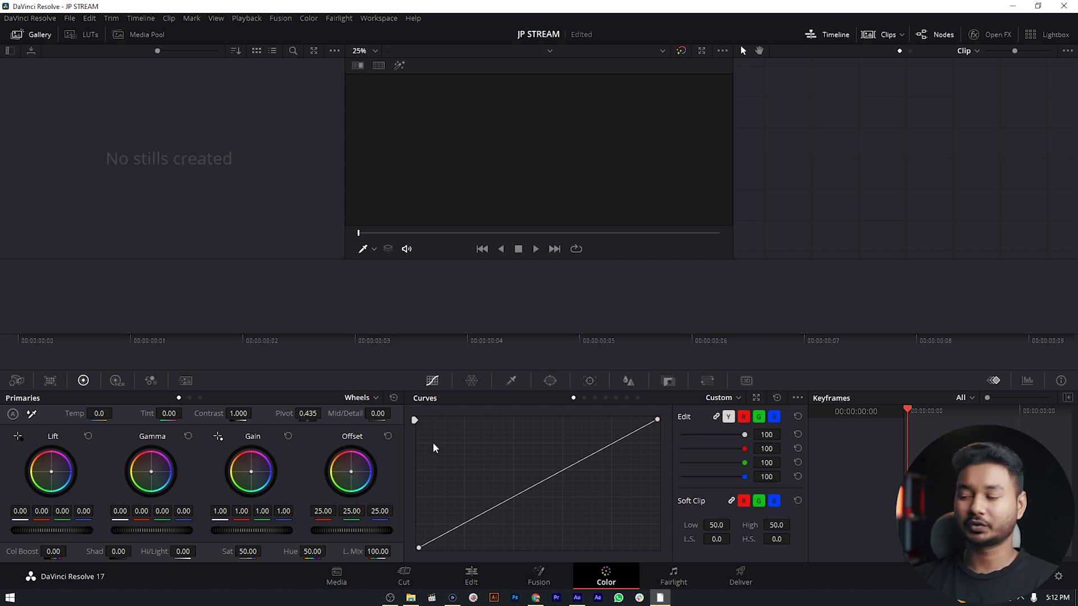
{"action": "left_click", "coordinate": [675, 578]}
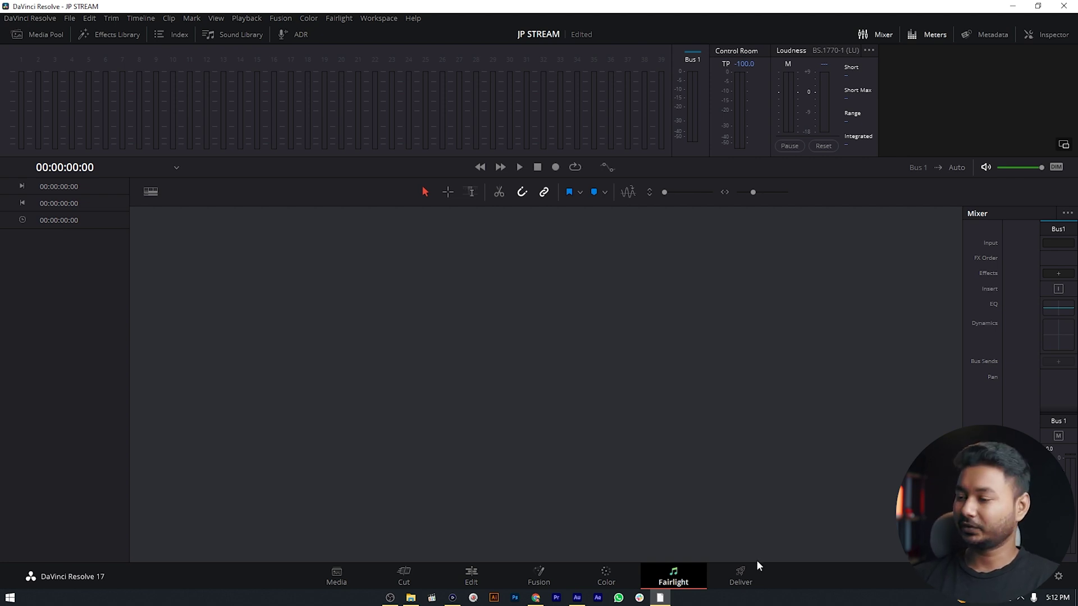
{"action": "left_click", "coordinate": [746, 586]}
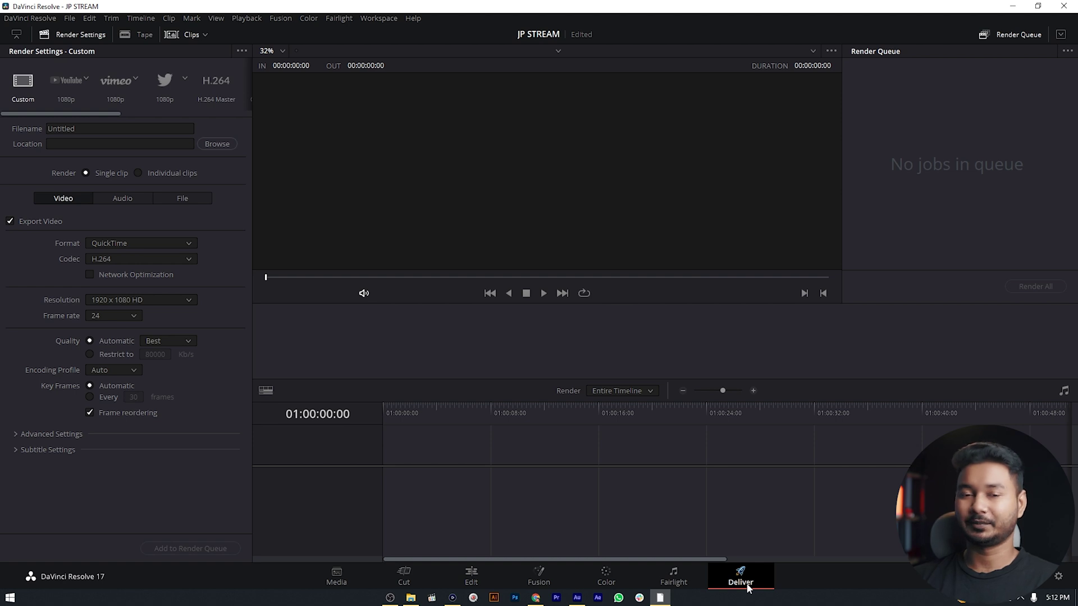
{"action": "left_click", "coordinate": [330, 579]}
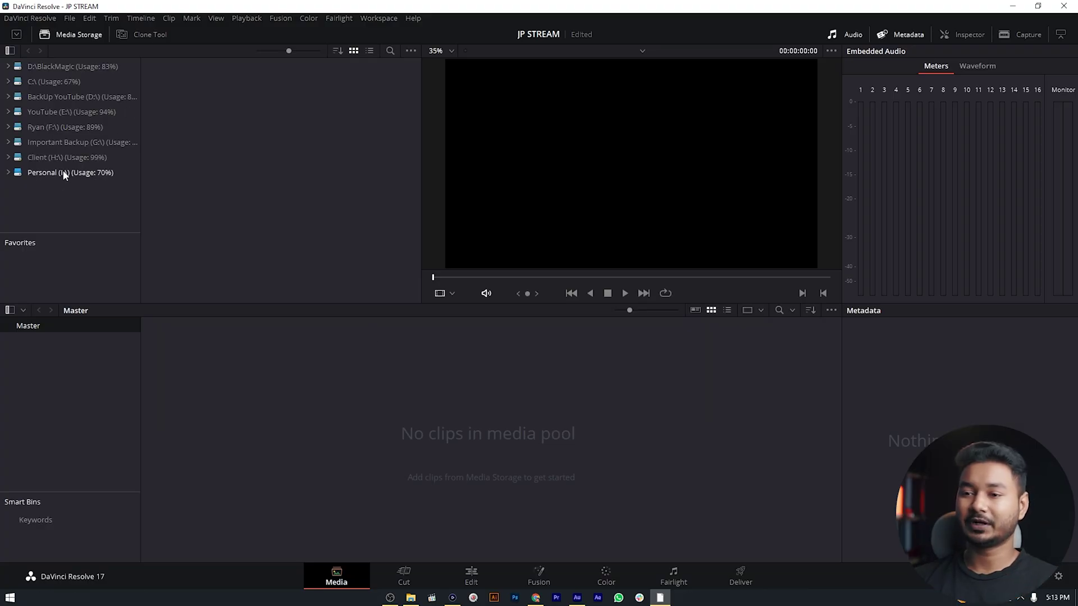
{"action": "left_click", "coordinate": [62, 143]}
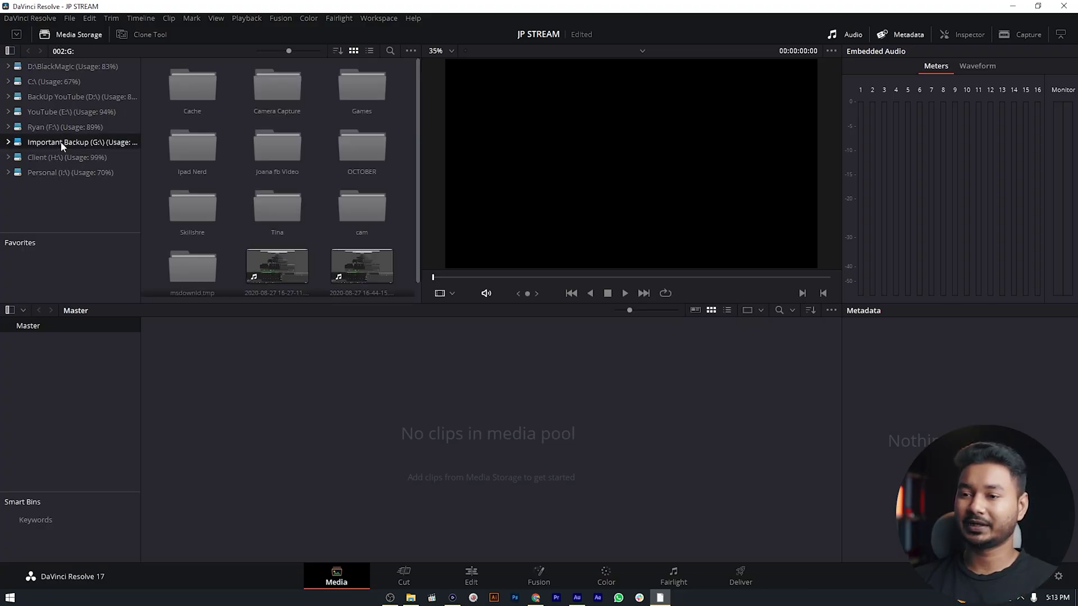
{"action": "double_click", "coordinate": [378, 212]}
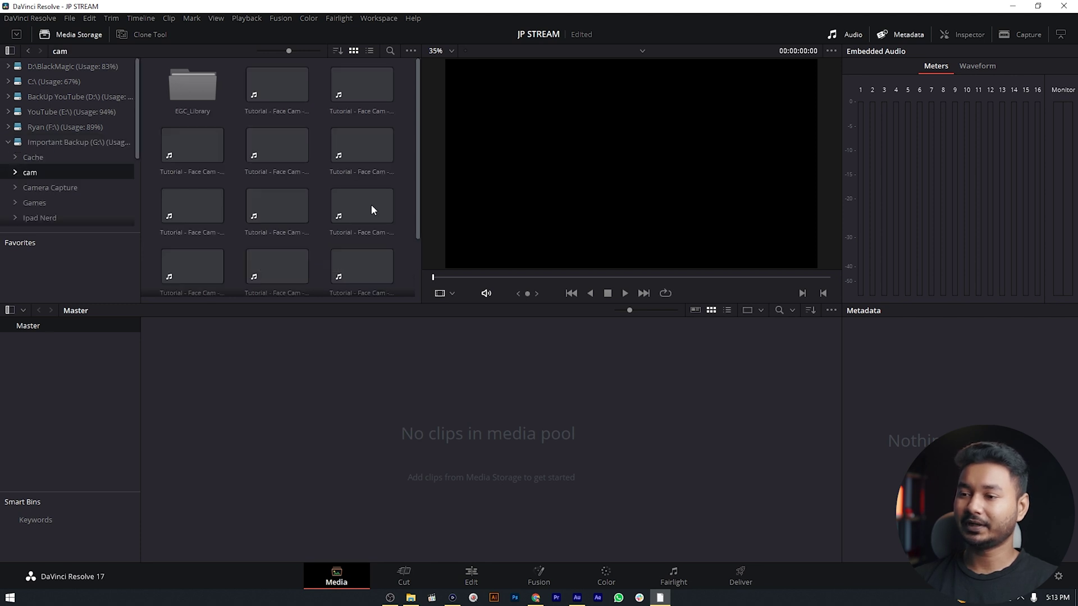
{"action": "scroll", "coordinate": [326, 201], "scroll_direction": "down", "scroll_amount": 1}
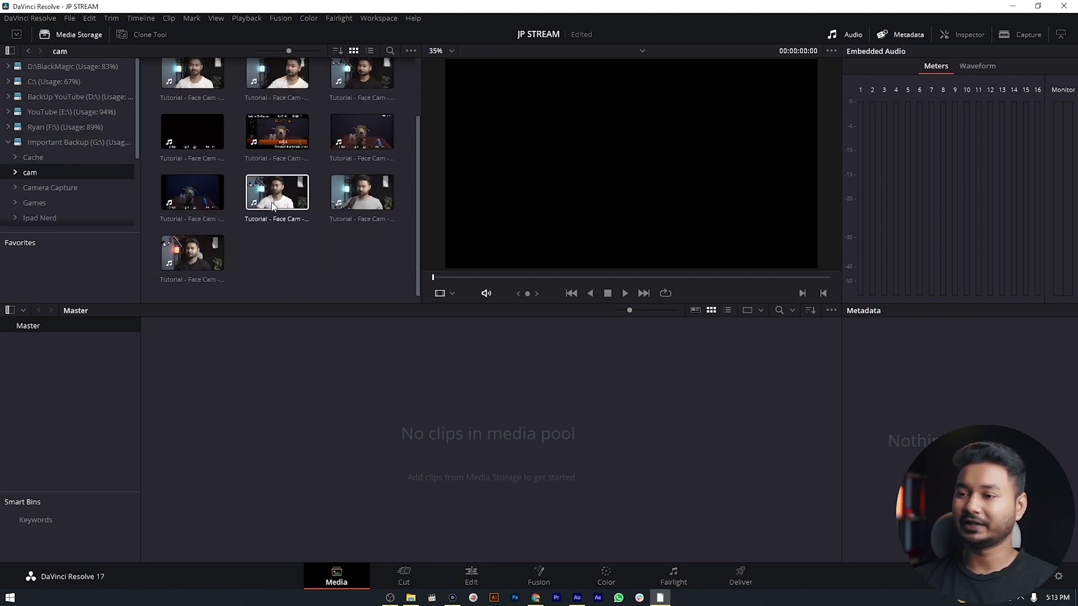
{"action": "left_click", "coordinate": [355, 195]}
{"action": "left_click_drag", "start_coordinate": [355, 195], "coordinate": [344, 379]}
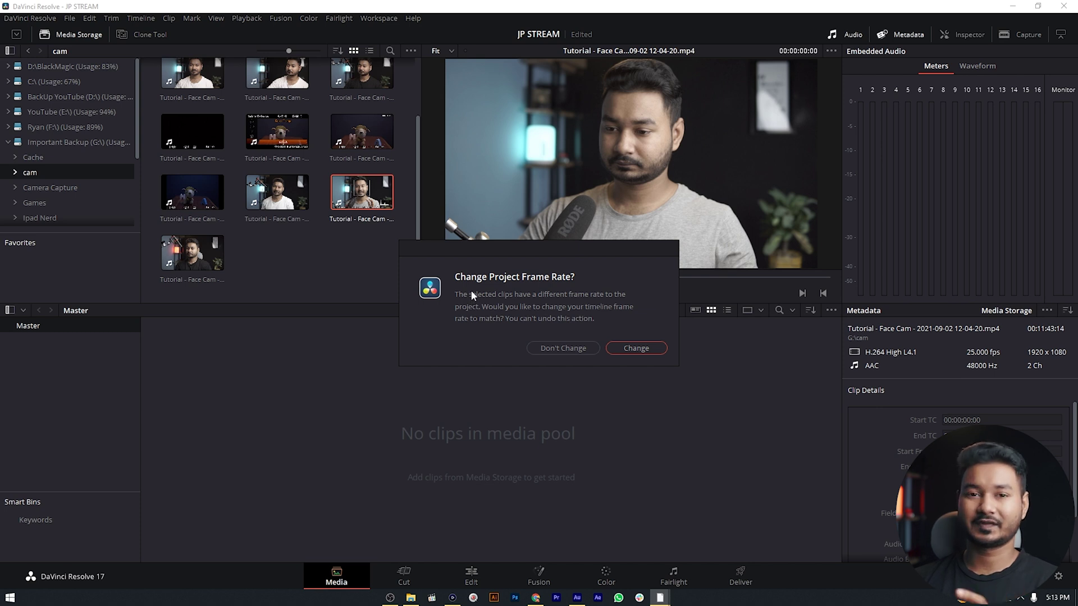
{"action": "left_click", "coordinate": [578, 348]}
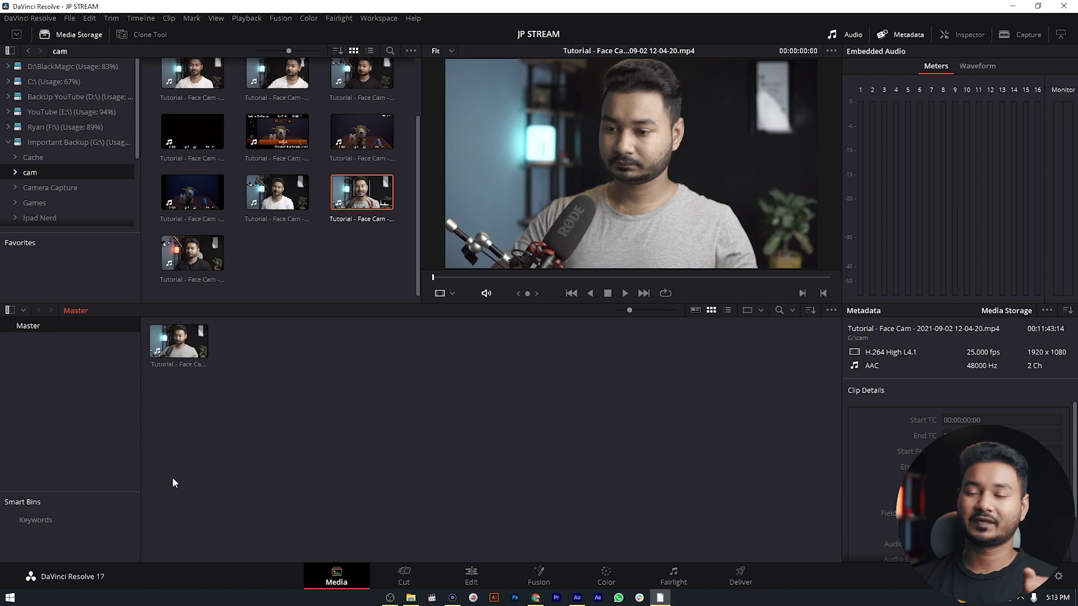
{"action": "left_click", "coordinate": [160, 351]}
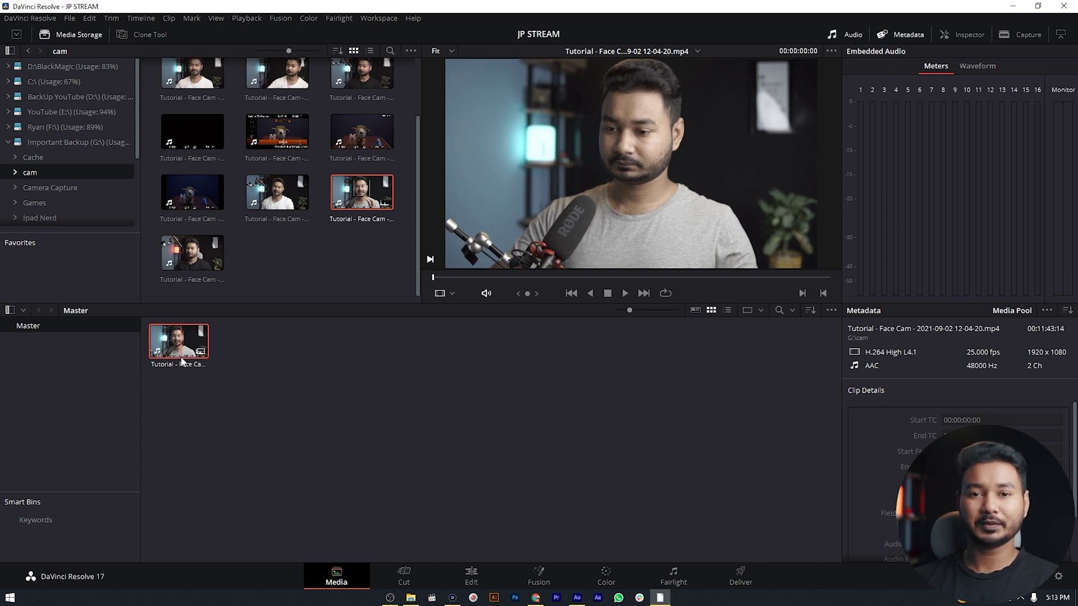
{"action": "left_click", "coordinate": [410, 599]}
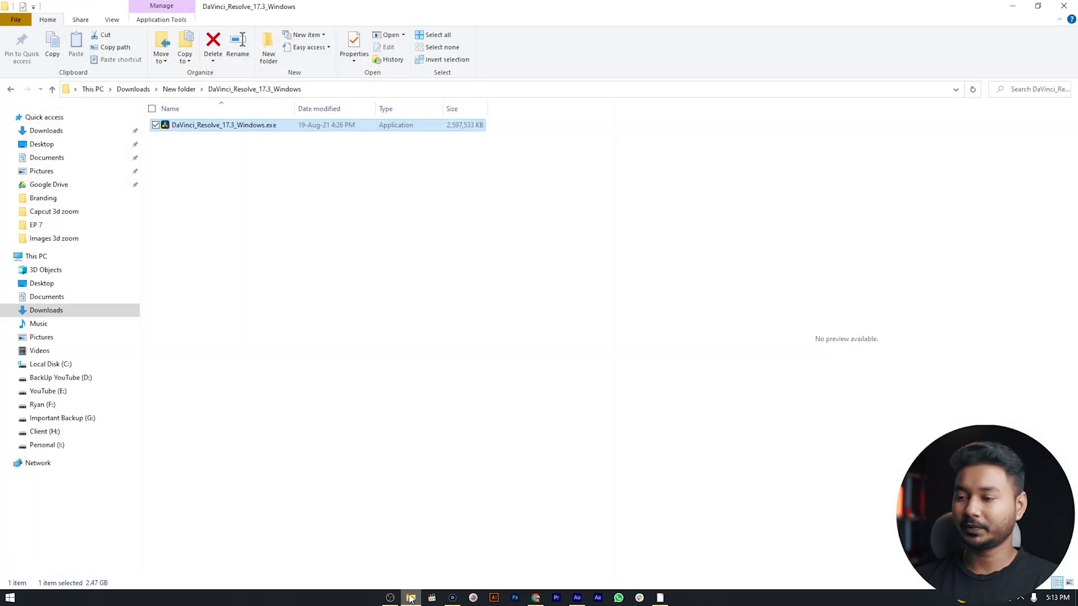
{"action": "left_click", "coordinate": [68, 419]}
{"action": "double_click", "coordinate": [178, 136]}
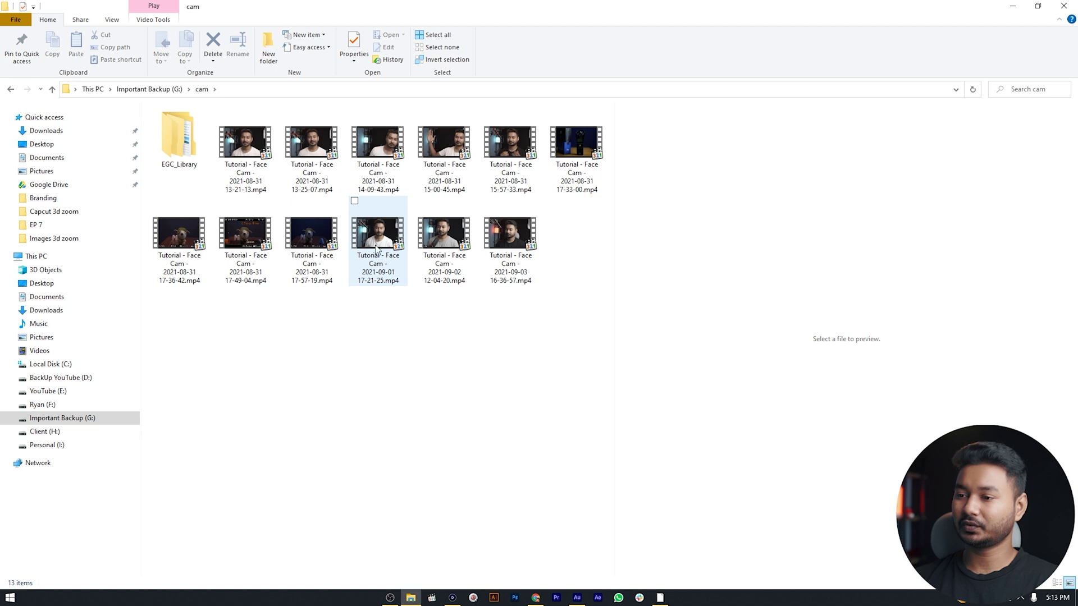
{"action": "left_click_drag", "start_coordinate": [312, 239], "coordinate": [265, 382]}
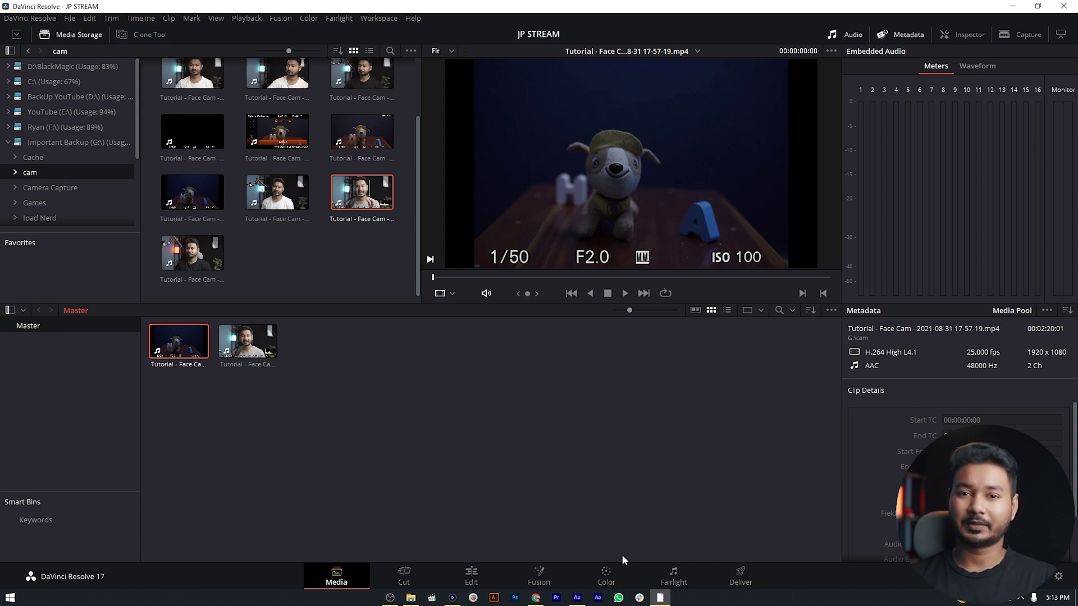
{"action": "left_click", "coordinate": [403, 574]}
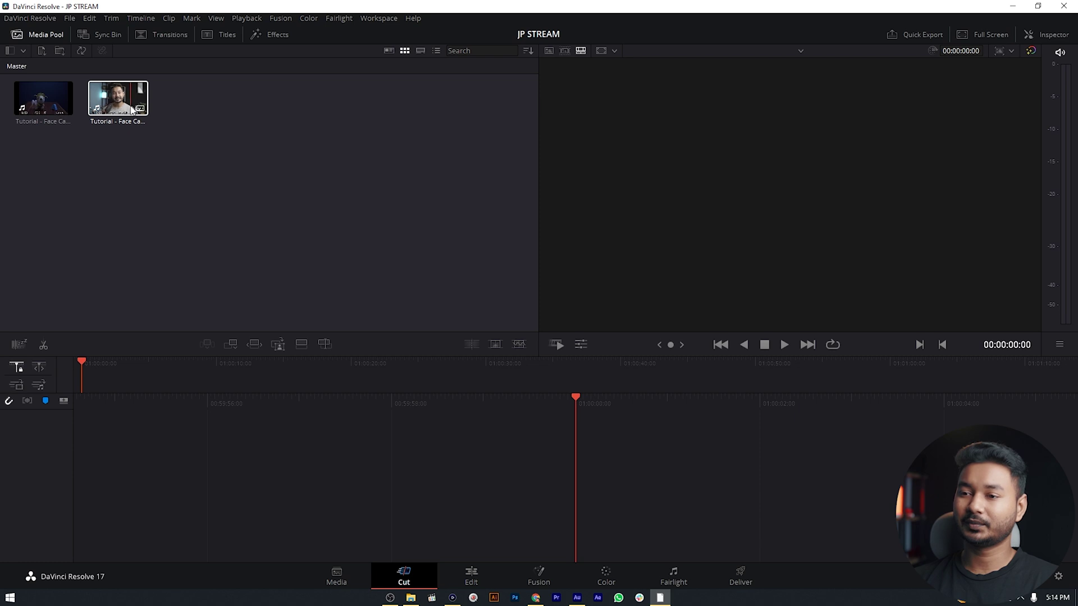
{"action": "left_click_drag", "start_coordinate": [118, 106], "coordinate": [581, 442]}
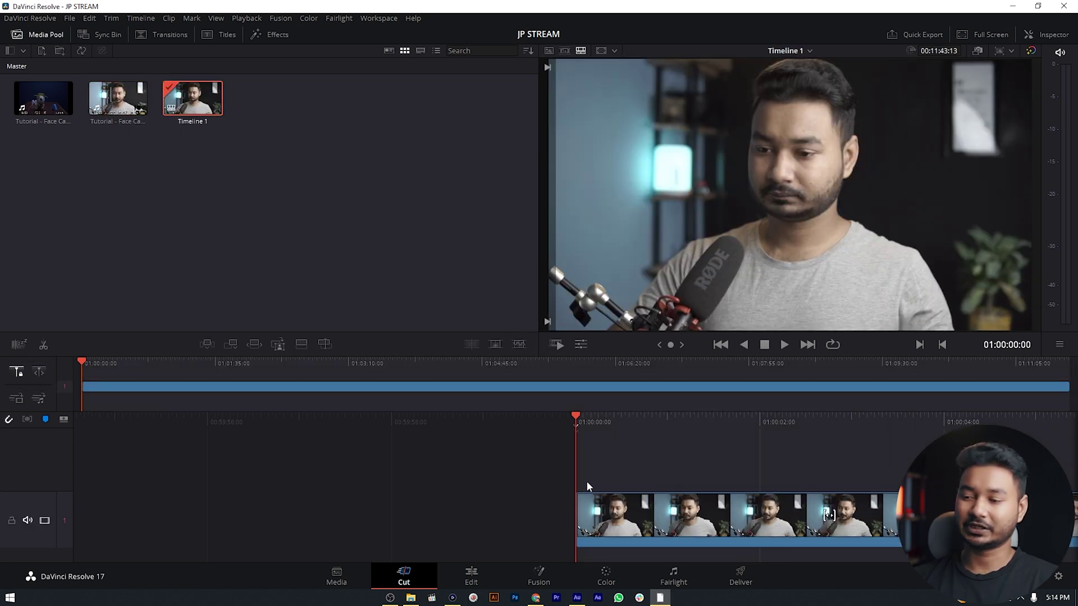
{"action": "left_click", "coordinate": [604, 509]}
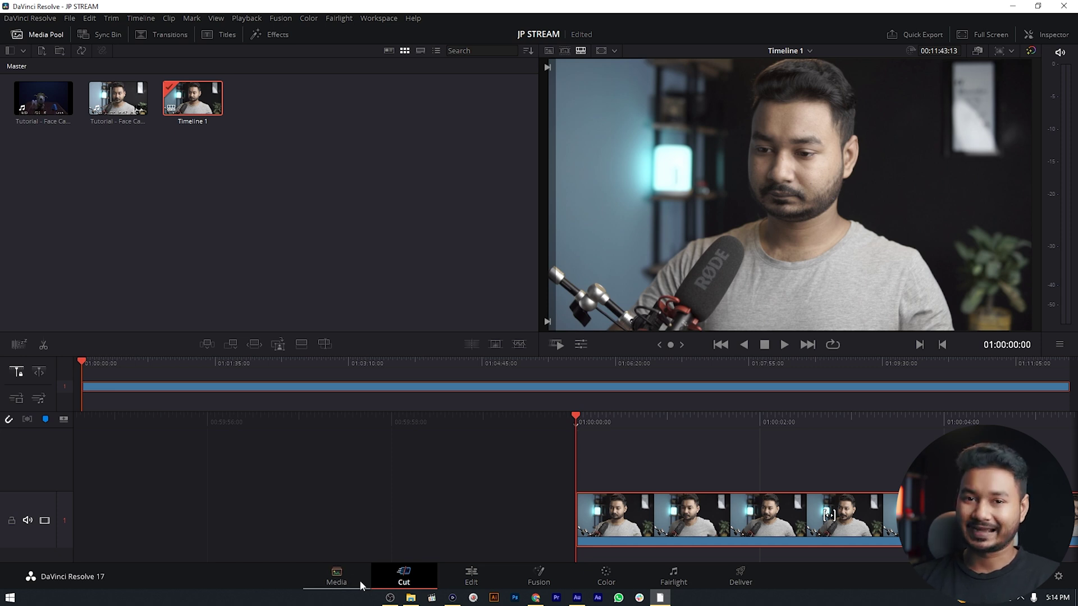
Step: On the Edit page, move the timeline playhead to 01:00:21:00
{"action": "left_click", "coordinate": [463, 571]}
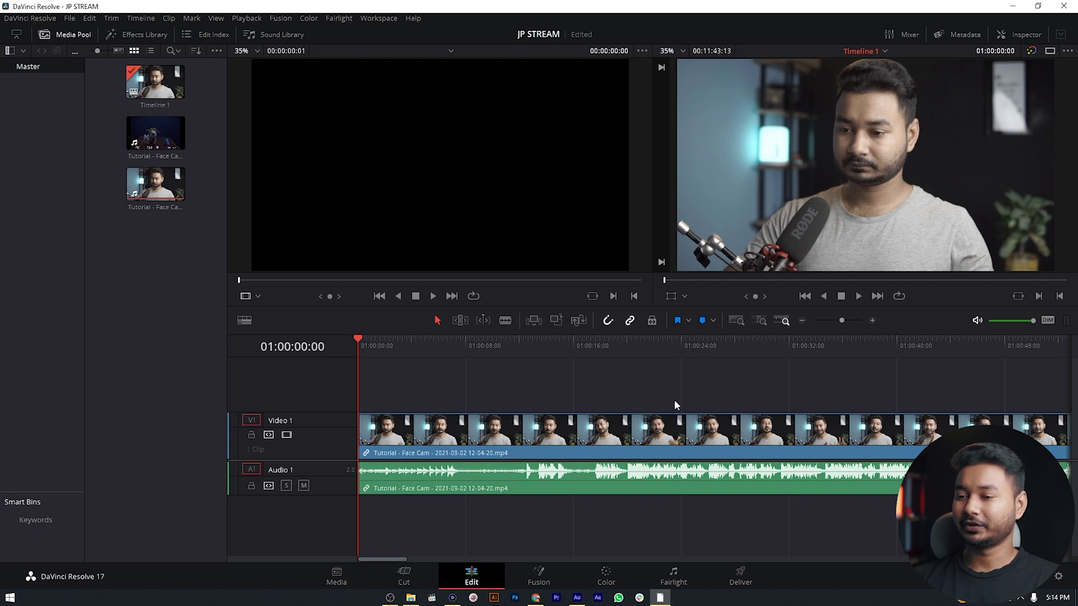
{"action": "left_click", "coordinate": [456, 340]}
{"action": "left_click_drag", "start_coordinate": [457, 341], "coordinate": [641, 382]}
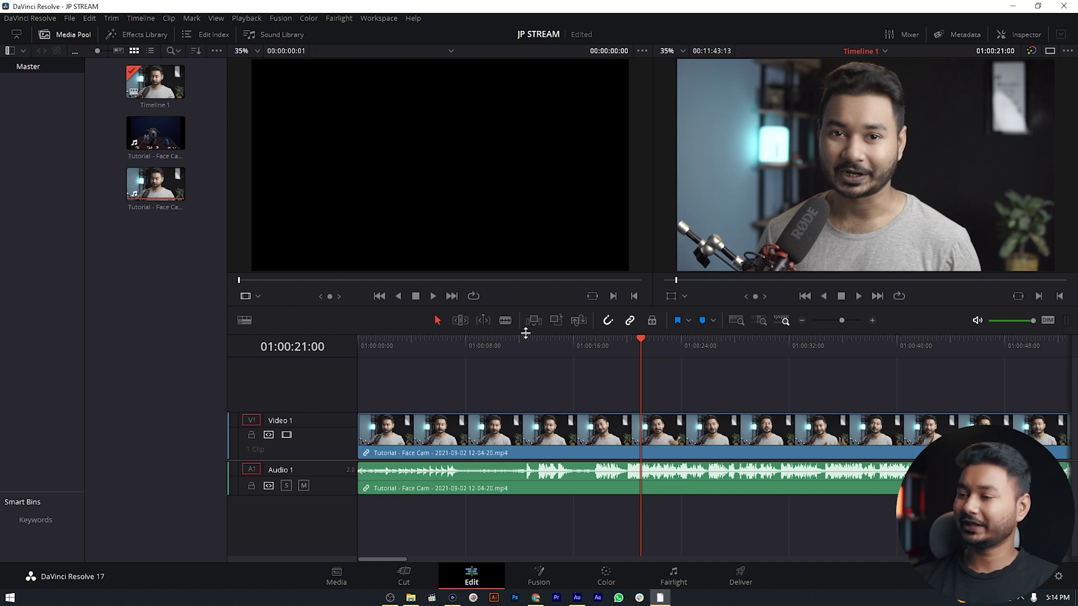
{"action": "left_click", "coordinate": [191, 18]}
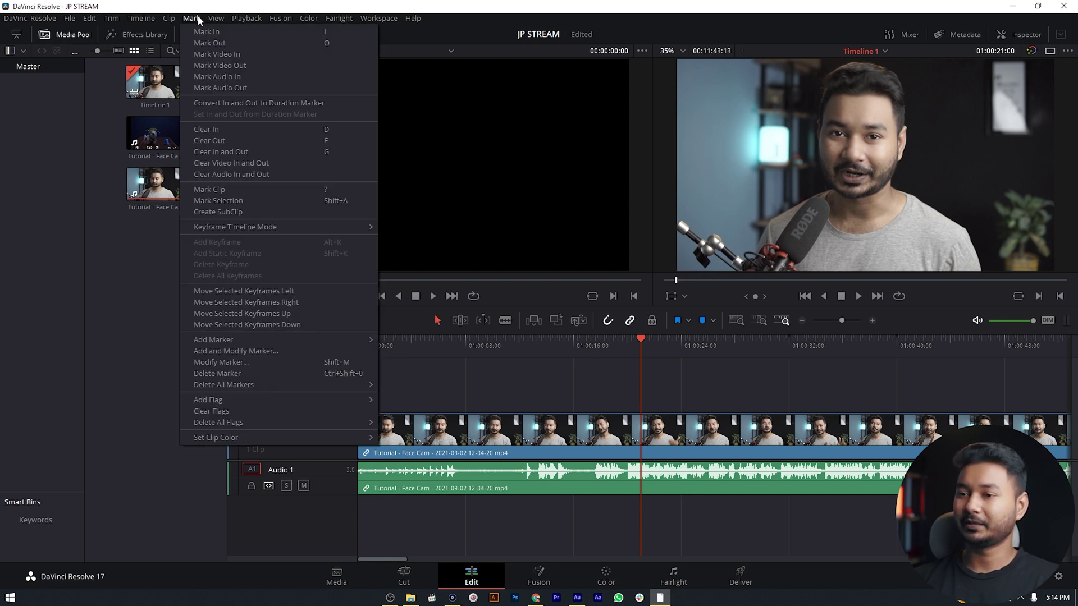
{"action": "mouse_move", "coordinate": [389, 22]}
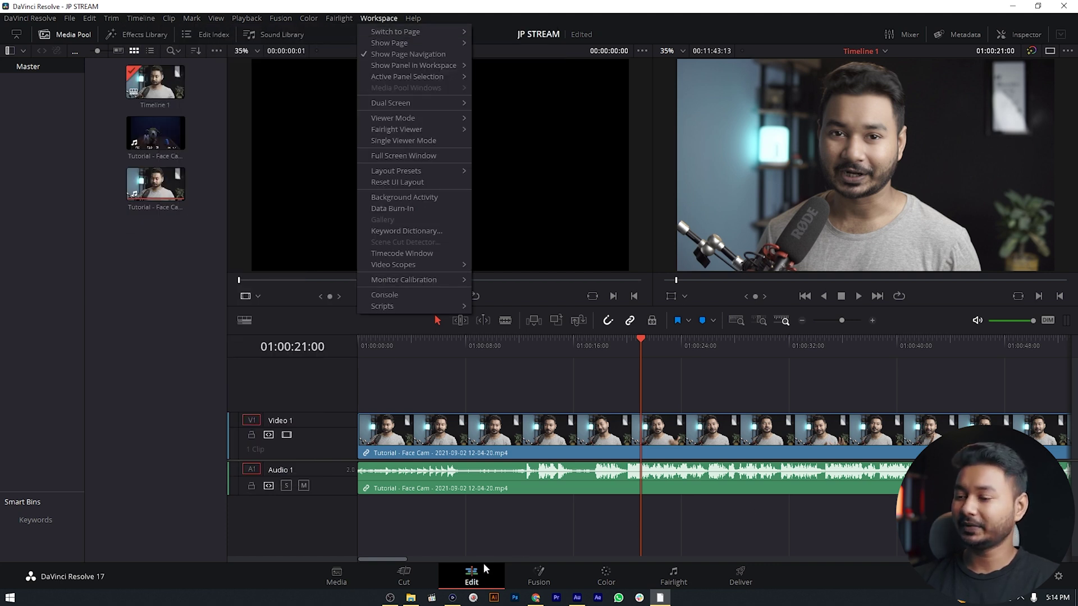
{"action": "left_click", "coordinate": [509, 564]}
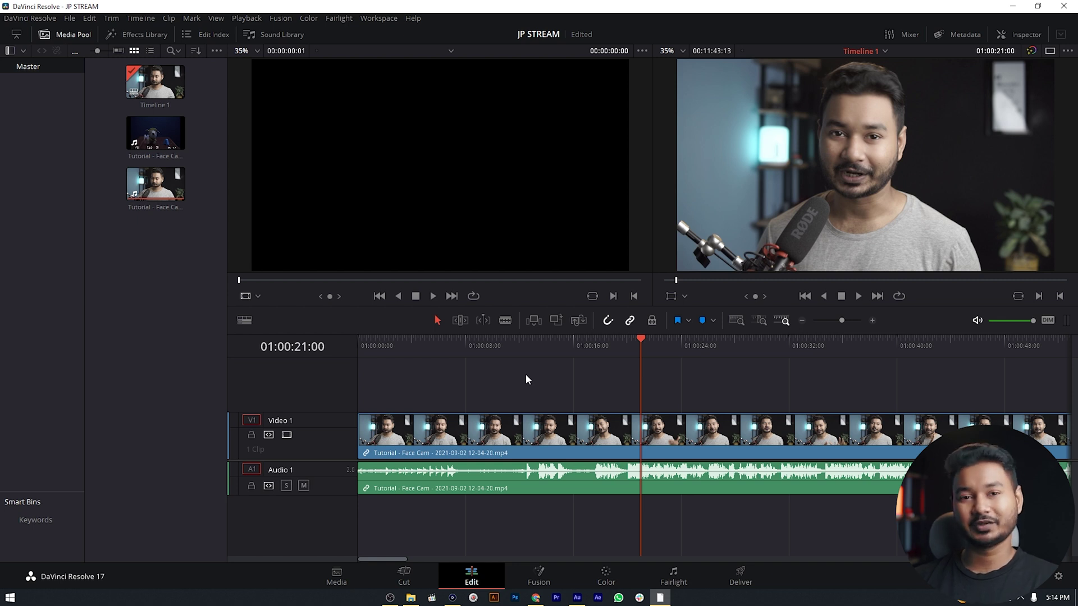
Step: View the clip's nodes on the Fusion page and move node 01 slightly down and to the right in the Color page's node graph
{"action": "left_click", "coordinate": [526, 574]}
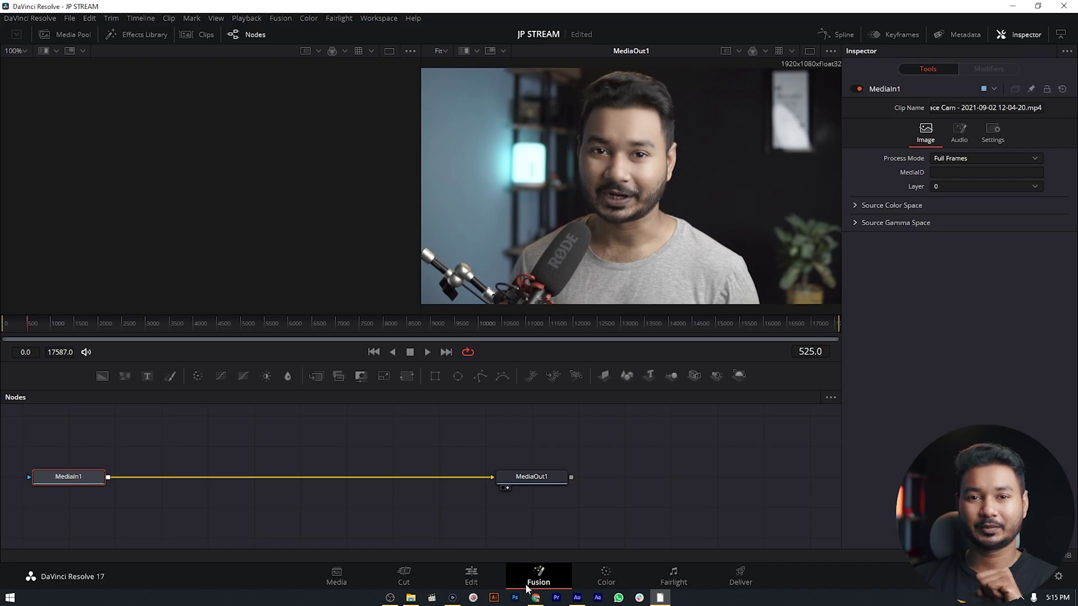
{"action": "left_click", "coordinate": [625, 578]}
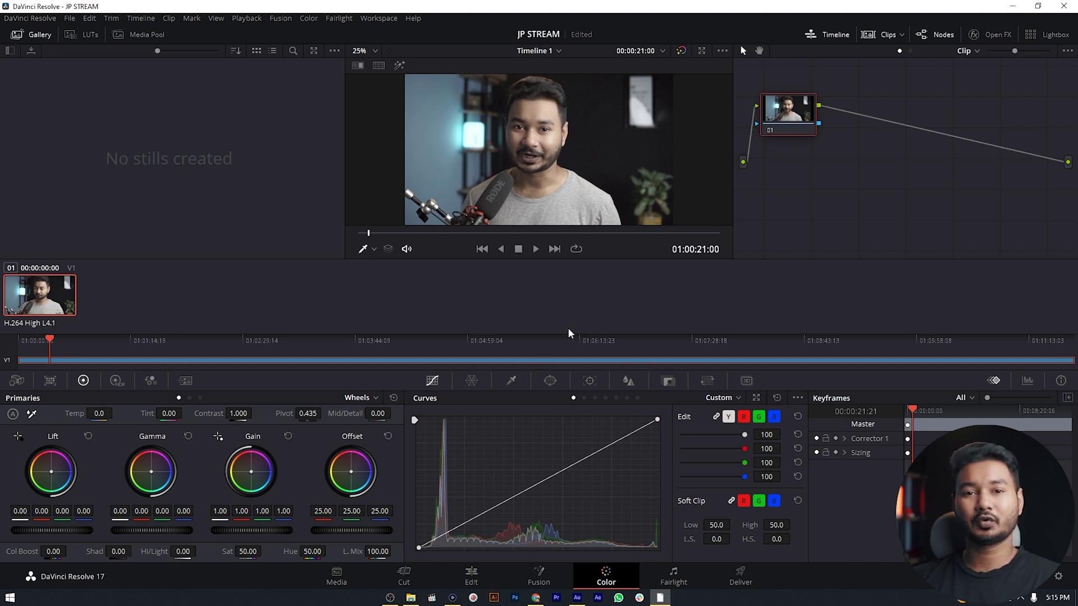
{"action": "left_click_drag", "start_coordinate": [783, 120], "coordinate": [825, 150]}
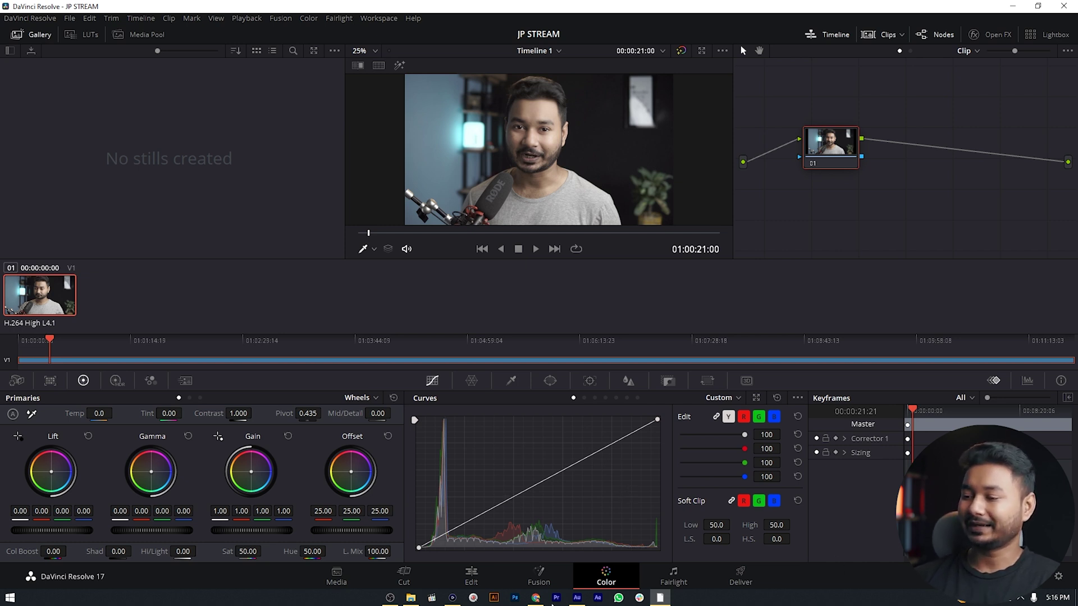
Step: View the timeline's audio on the Fairlight page and examine the video codec options in the Deliver page's render settings
{"action": "left_click", "coordinate": [671, 586]}
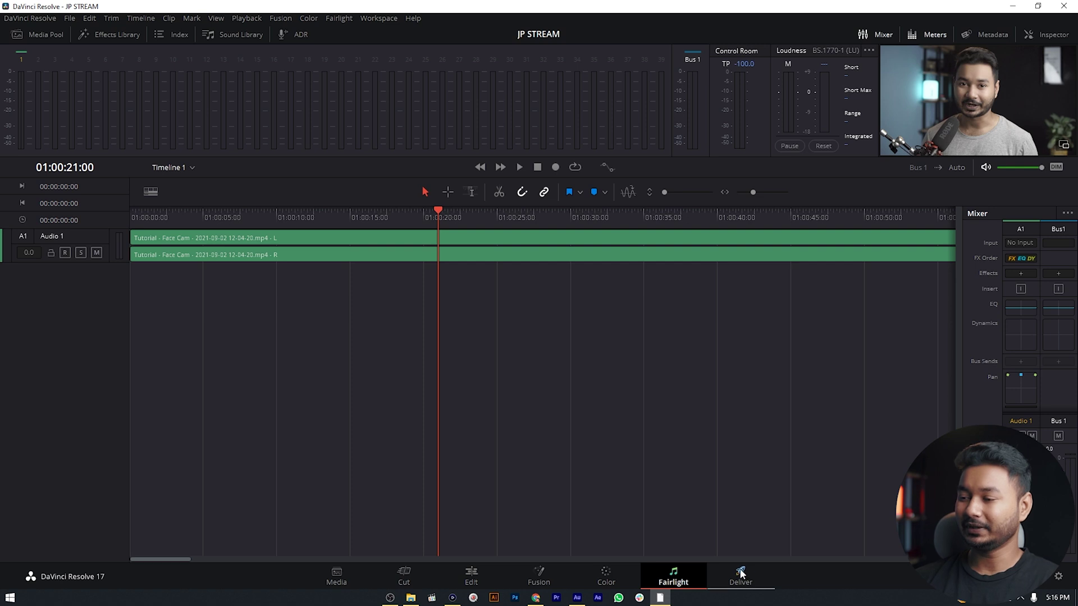
{"action": "left_click", "coordinate": [740, 571]}
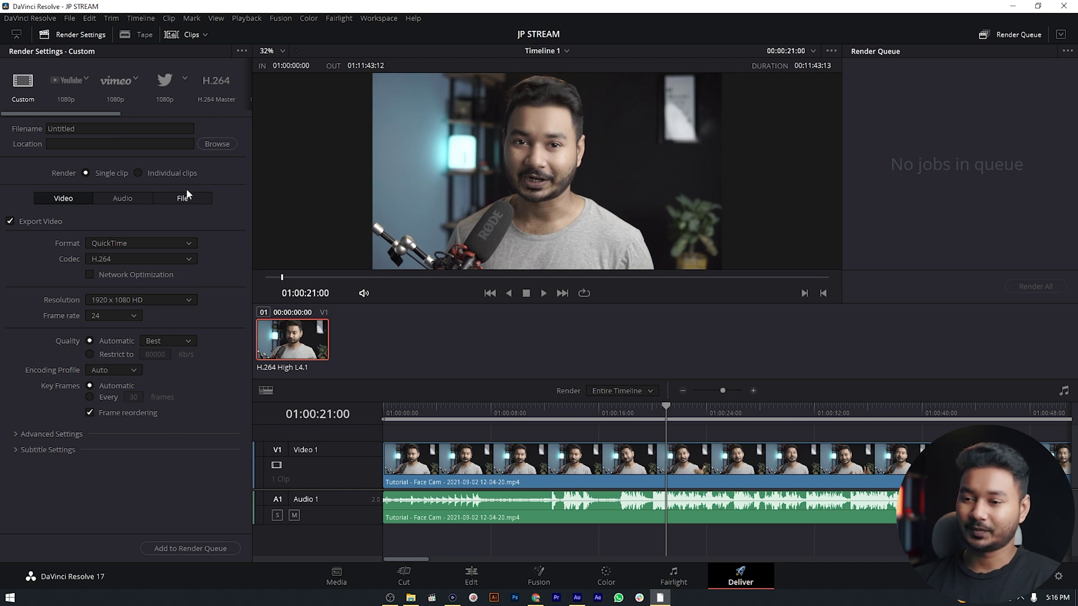
{"action": "left_click", "coordinate": [176, 259]}
{"action": "left_click", "coordinate": [194, 312]}
{"action": "left_click", "coordinate": [151, 257]}
{"action": "left_click", "coordinate": [150, 257]}
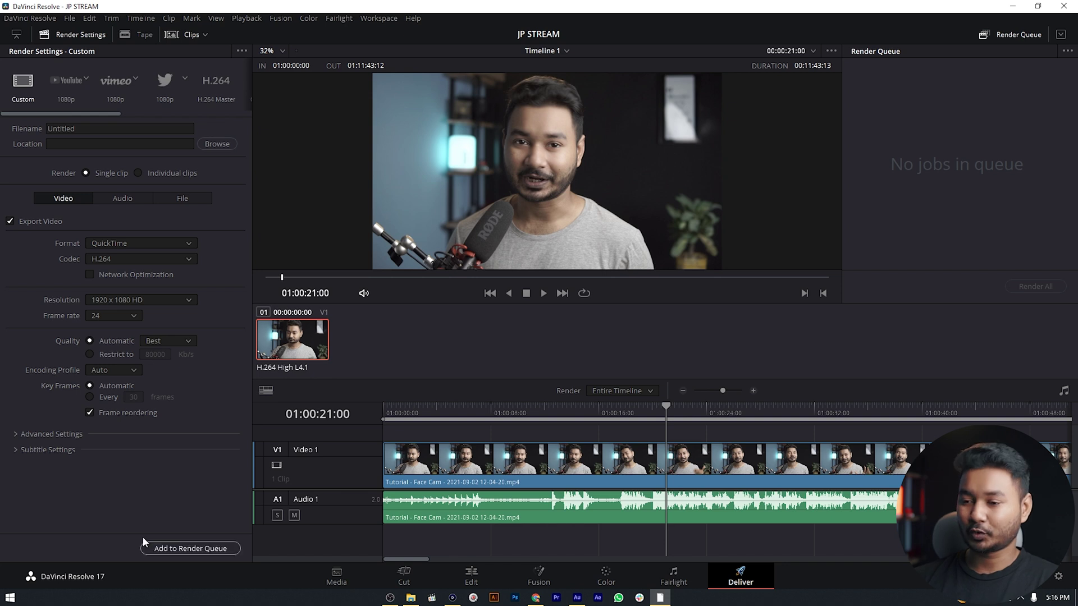